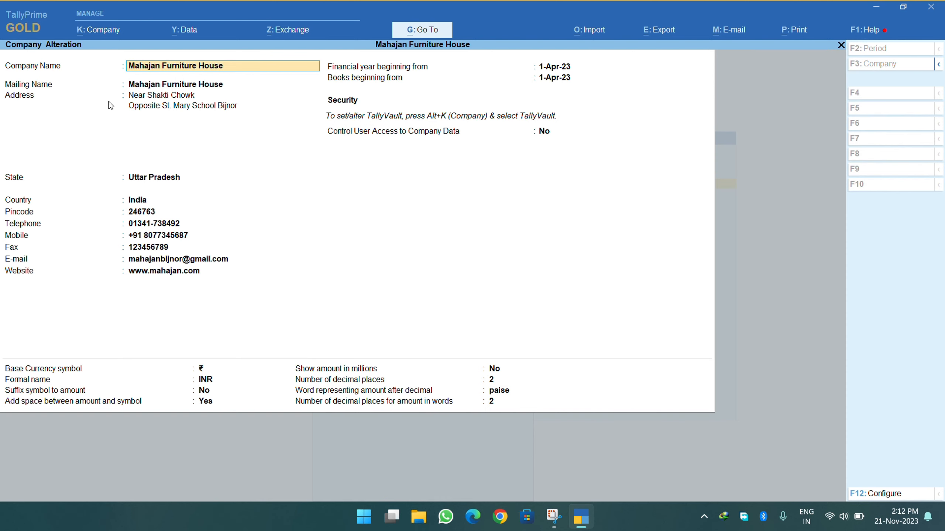
# Quit the Company Alteration screen without saving changes
pyautogui.click(107, 38)
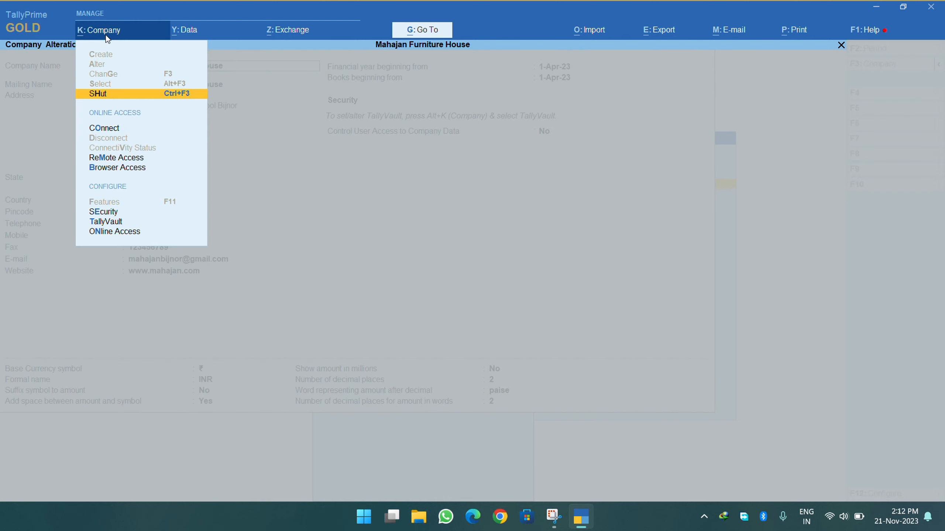
pyautogui.click(106, 38)
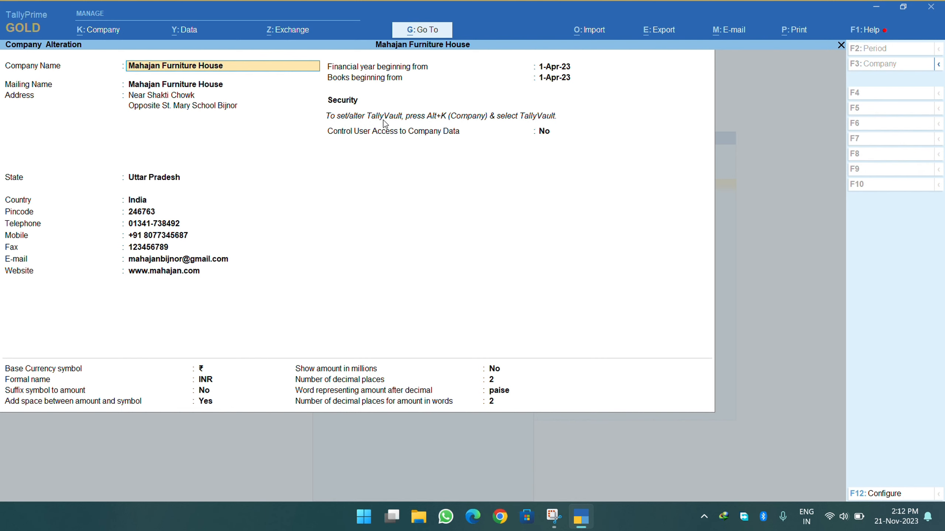
pyautogui.press('BackSpace')
pyautogui.press('Escape')
pyautogui.press('y')
pyautogui.press('Escape')
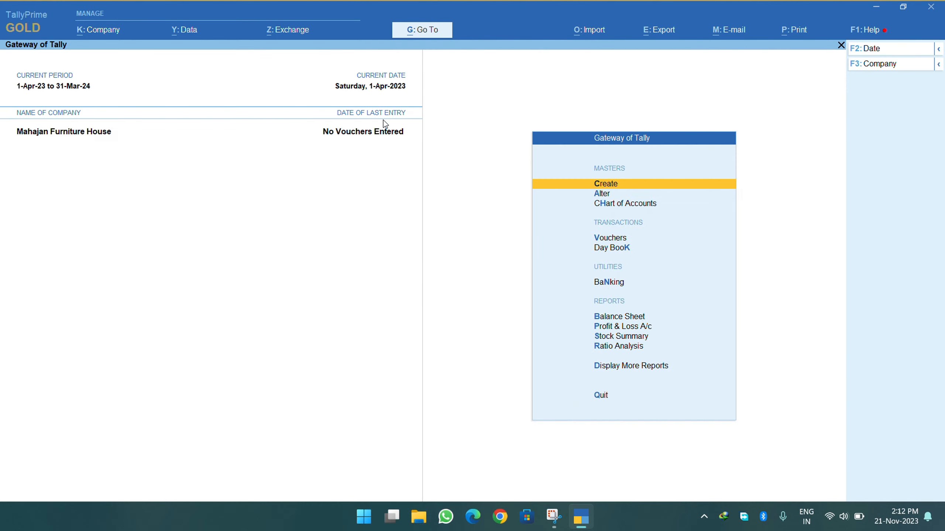
# Shut Mahajan Furniture House and choose Create Company
pyautogui.press('F3')
pyautogui.press('Up')
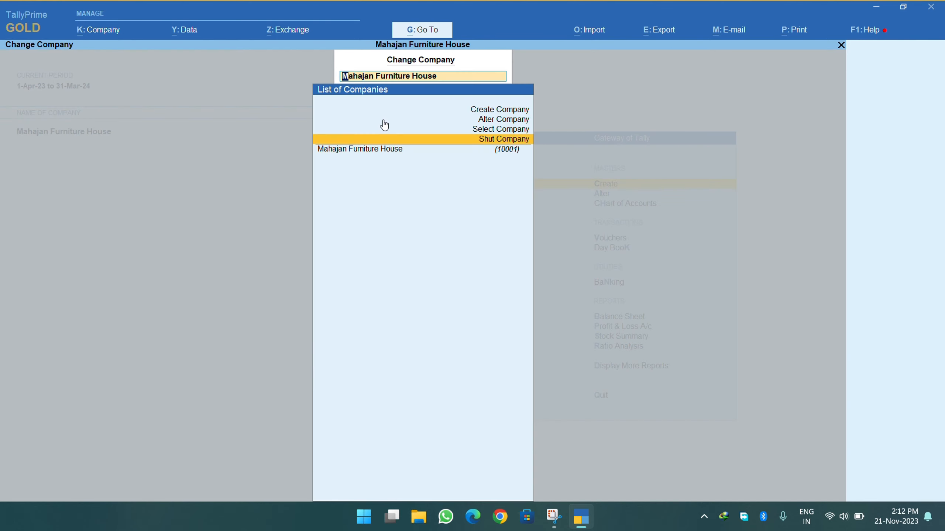
pyautogui.press('Return')
pyautogui.press('Return')
pyautogui.press('y')
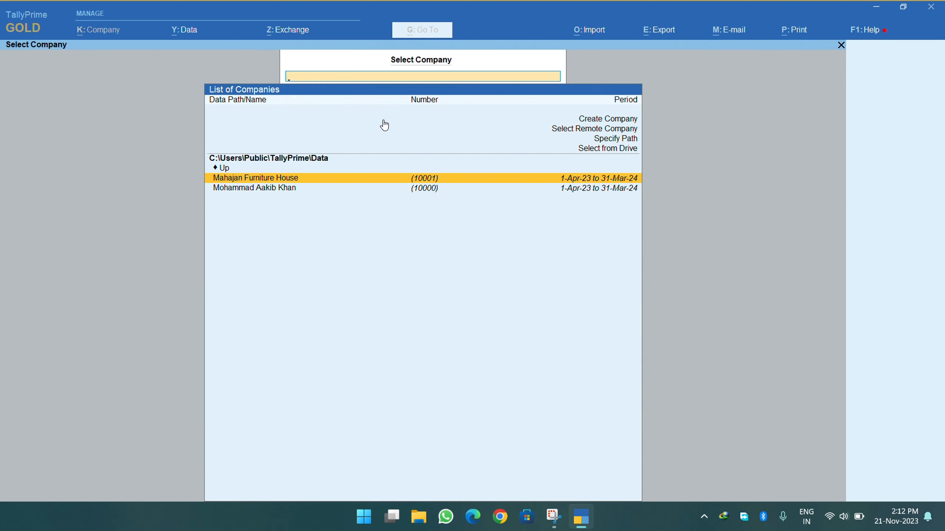
pyautogui.press('Up')
pyautogui.press('Up')
pyautogui.press('Up')
pyautogui.press('Up')
pyautogui.press('Up')
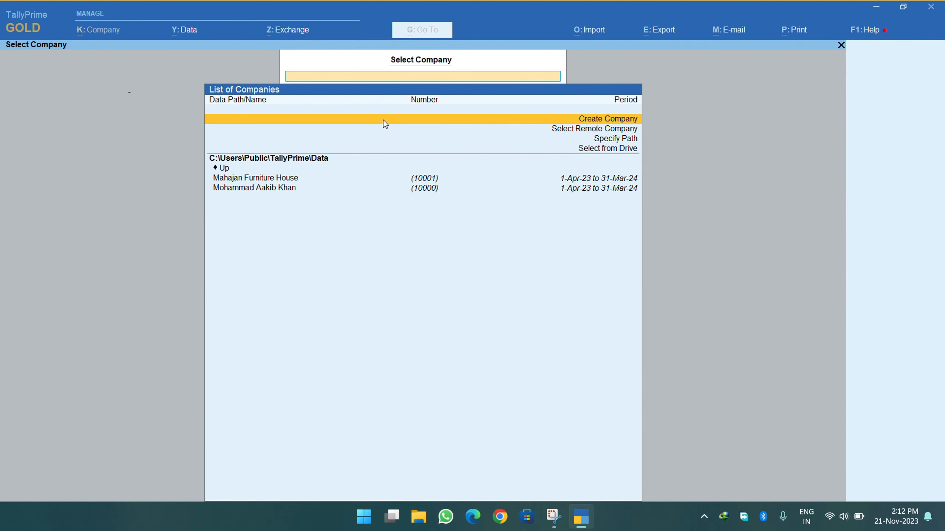
pyautogui.press('Return')
# Enter name Horizon Skills, address Bijnor and state Uttar Pradesh, leaving other fields default
pyautogui.write('Hor')
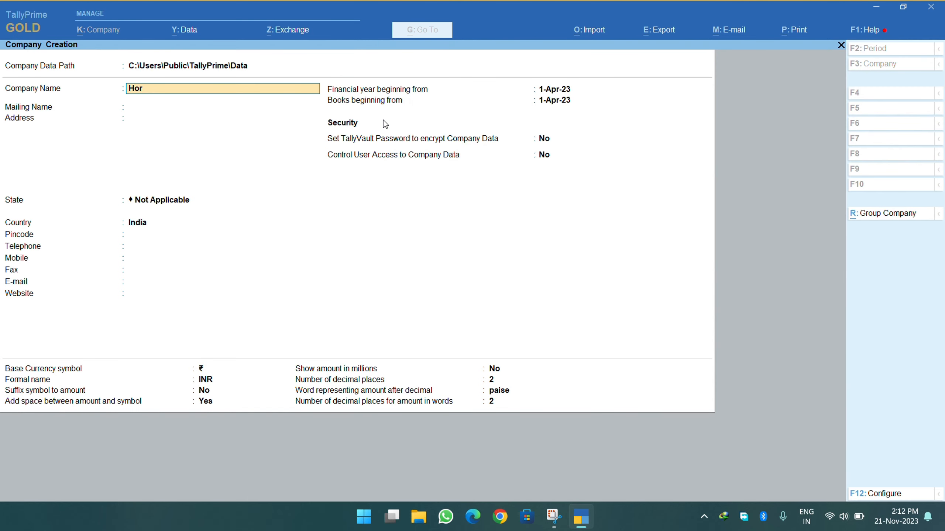
pyautogui.write('izon Skills')
pyautogui.press('Return')
pyautogui.press('Return')
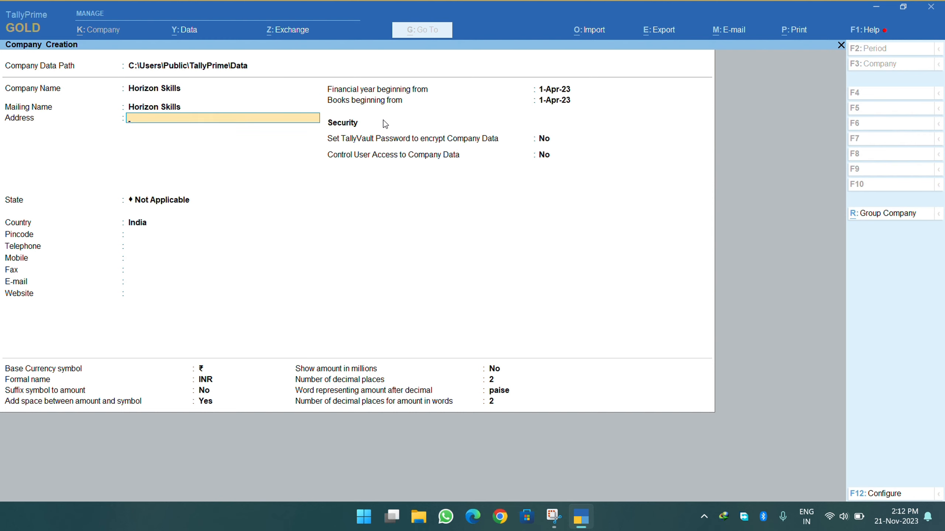
pyautogui.write('Bijnor')
pyautogui.press('Return')
pyautogui.press('Return')
pyautogui.write('Uttar')
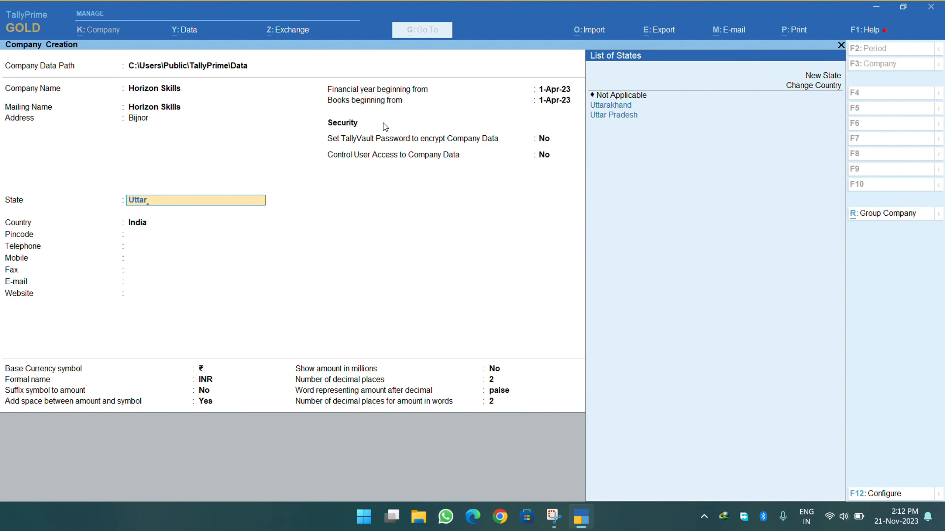
pyautogui.press('Down')
pyautogui.press('Down')
pyautogui.press('Return')
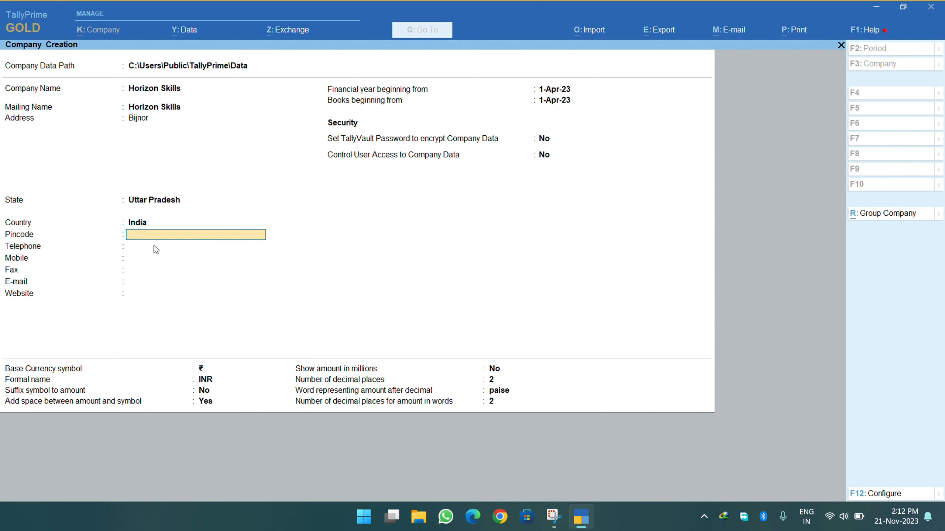
pyautogui.press('Return')
pyautogui.press('Return')
pyautogui.press('Return')
pyautogui.press('Return')
pyautogui.press('Return')
pyautogui.press('Return')
pyautogui.press('Return')
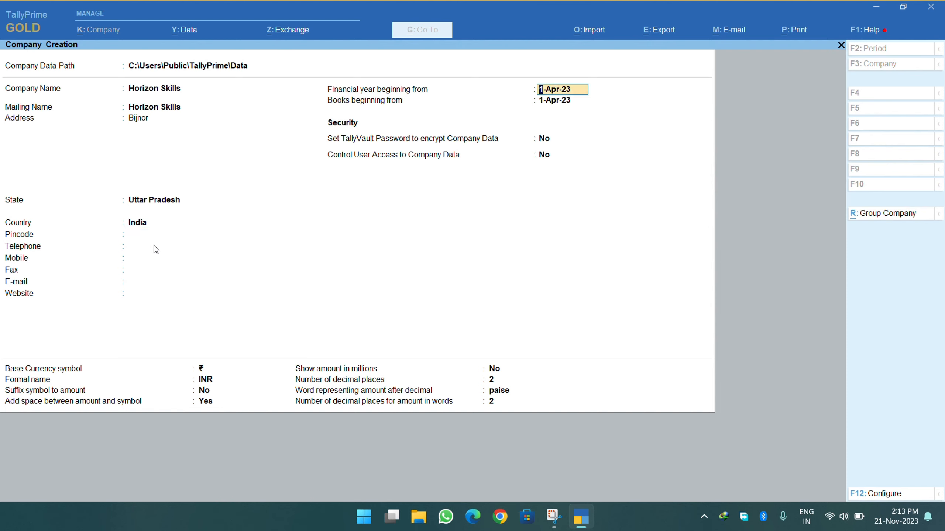
pyautogui.press('Return')
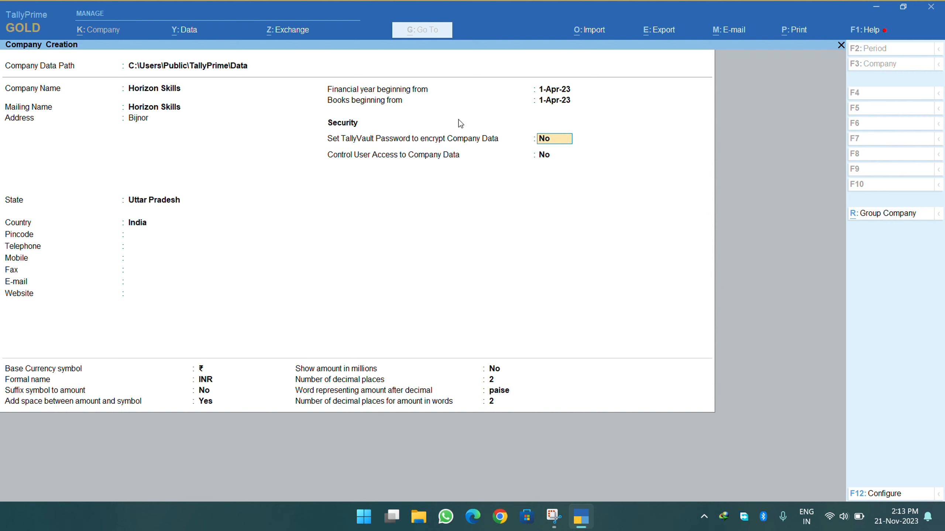
# Set TallyVault Password to Yes, enter and confirm the vault password, and create the company
pyautogui.write('yes')
pyautogui.press('Return')
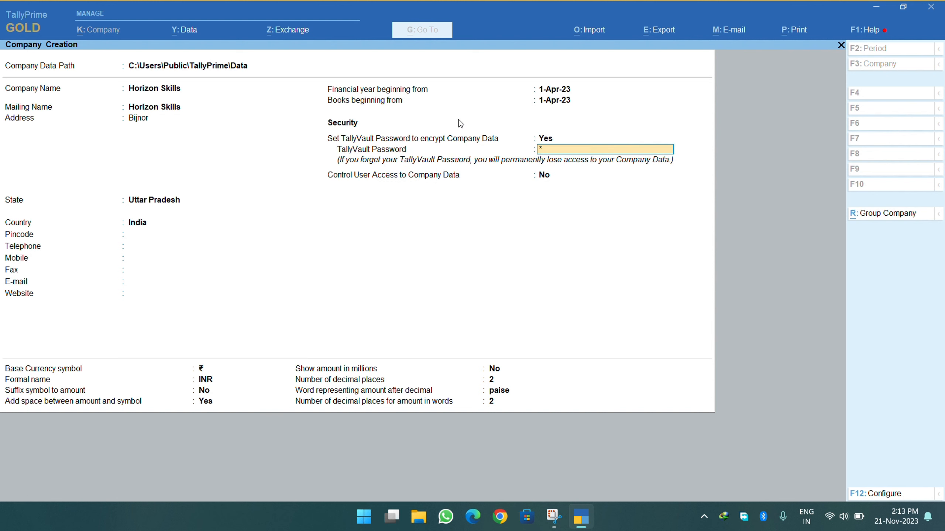
pyautogui.press('Return')
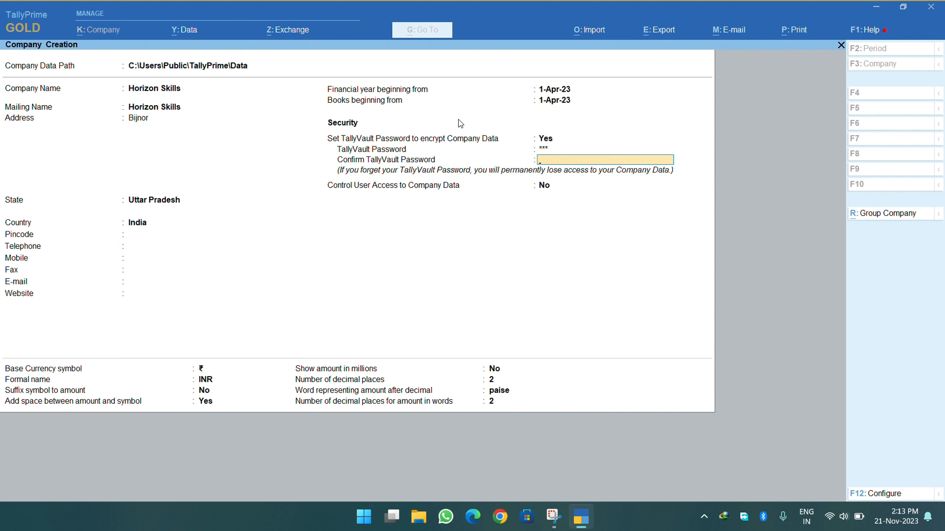
pyautogui.write('3')
pyautogui.press('Return')
pyautogui.press('Return')
pyautogui.press('Return')
pyautogui.press('Return')
pyautogui.press('Return')
pyautogui.press('Return')
pyautogui.press('Return')
pyautogui.press('Return')
pyautogui.press('Return')
pyautogui.press('Return')
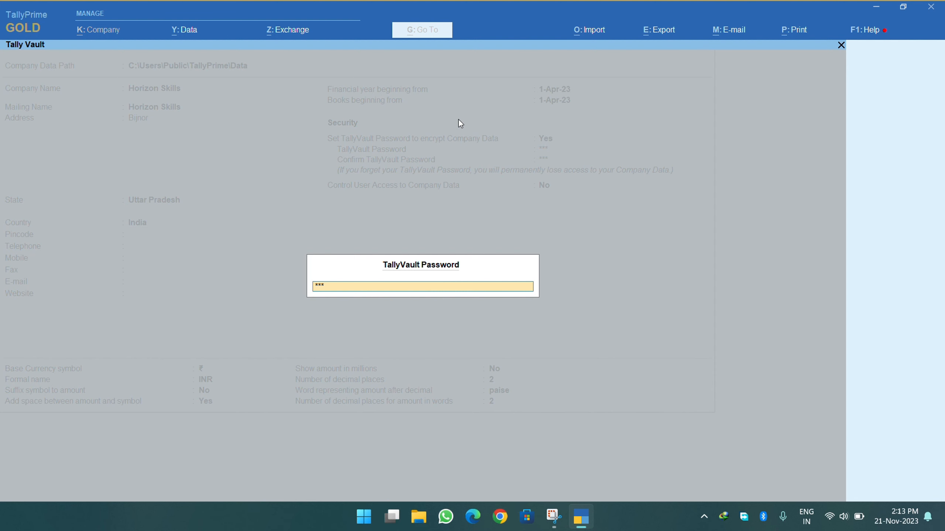
pyautogui.press('Return')
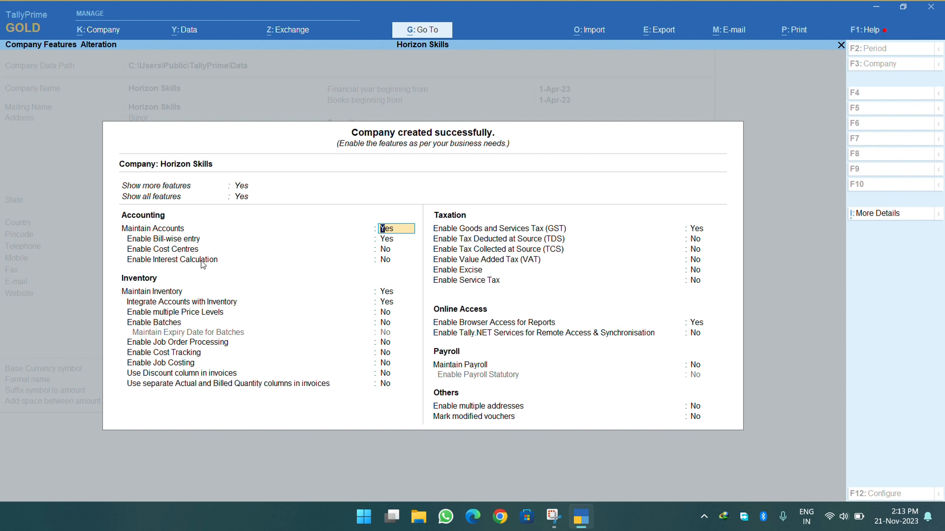
# Set Enable Bill-wise entry and Enable GST to No, then move through the remaining features
pyautogui.click(386, 242)
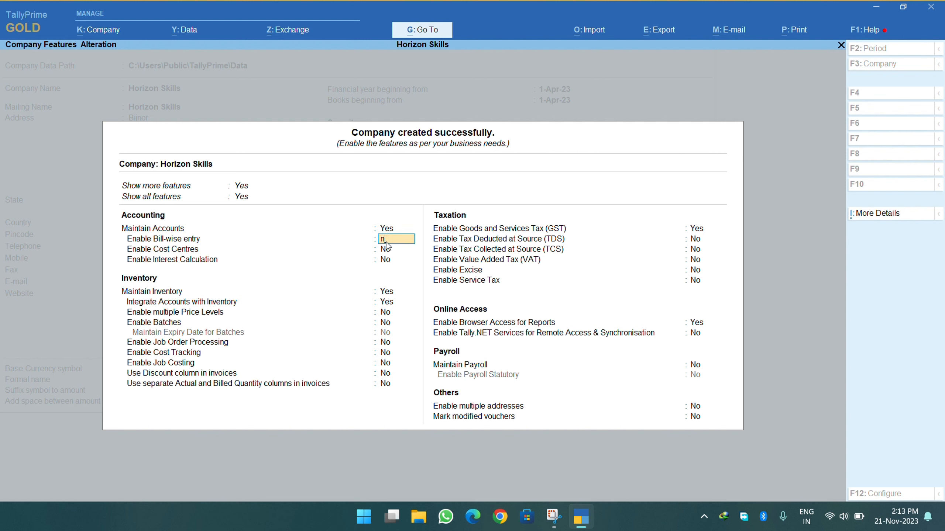
pyautogui.write('n')
pyautogui.press('Return')
pyautogui.click(694, 235)
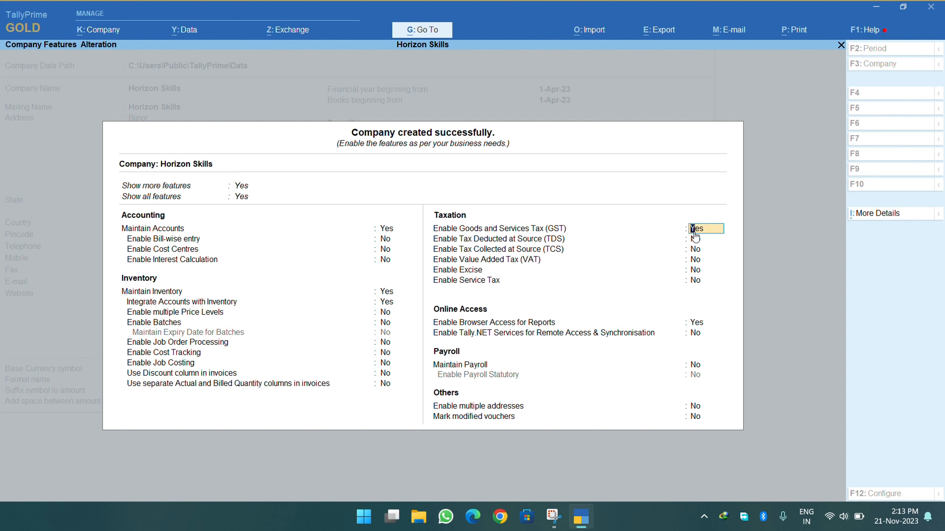
pyautogui.write('n')
pyautogui.press('Return')
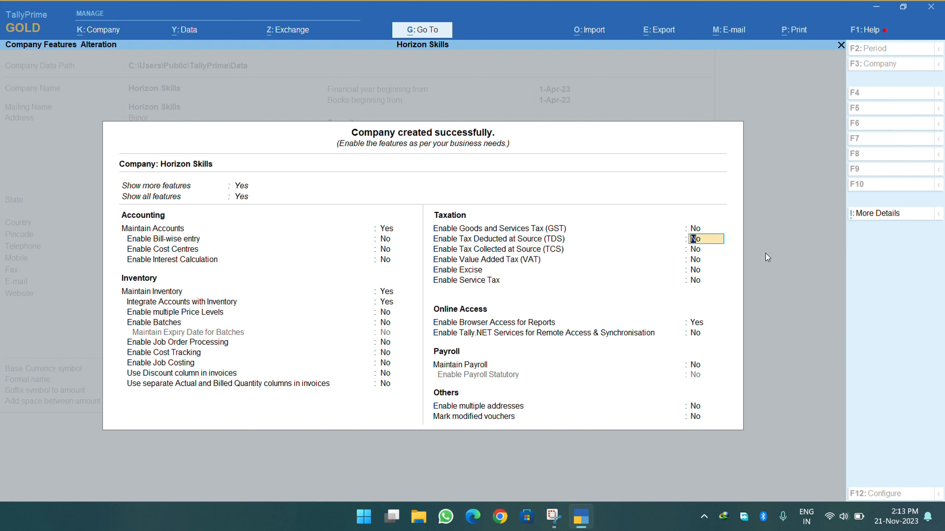
pyautogui.press('Return')
pyautogui.press('Return')
pyautogui.press('Return')
pyautogui.press('Return')
pyautogui.press('Return')
pyautogui.press('Return')
pyautogui.press('Return')
pyautogui.press('Return')
pyautogui.press('Return')
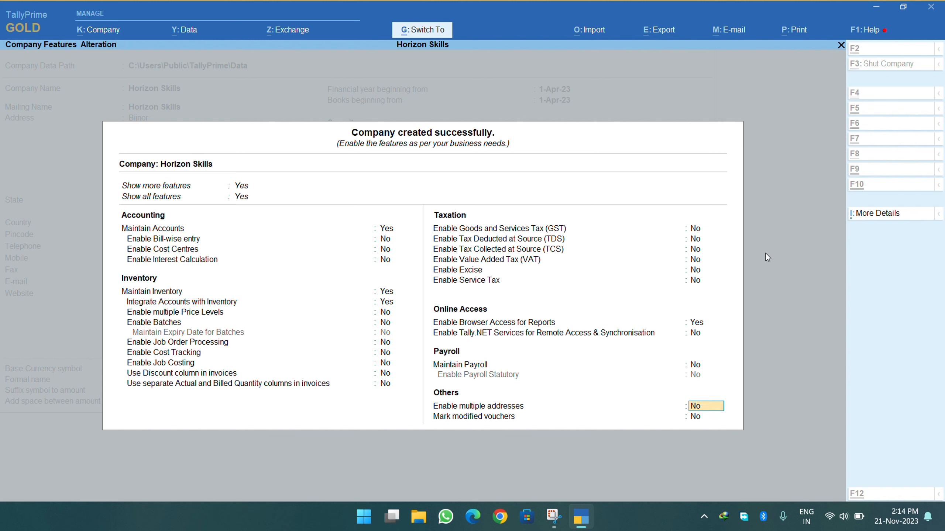
pyautogui.press('Return')
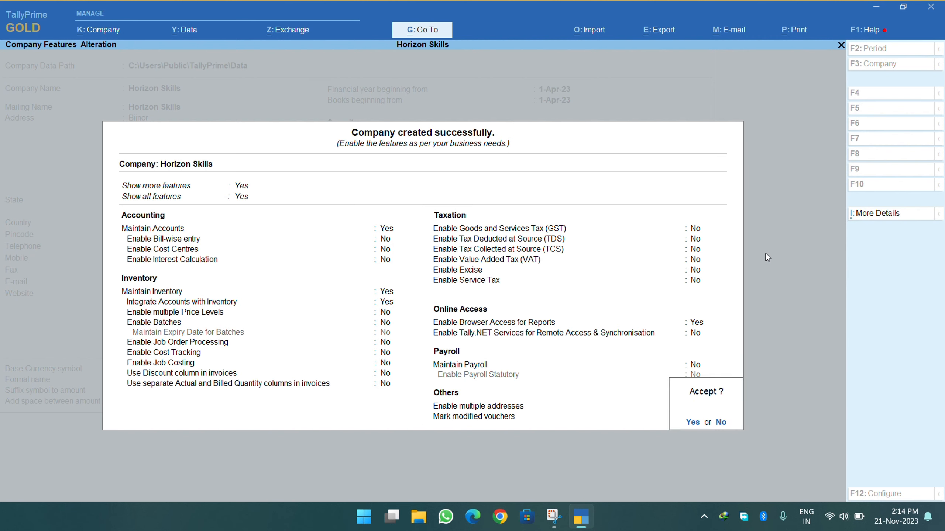
pyautogui.press('Return')
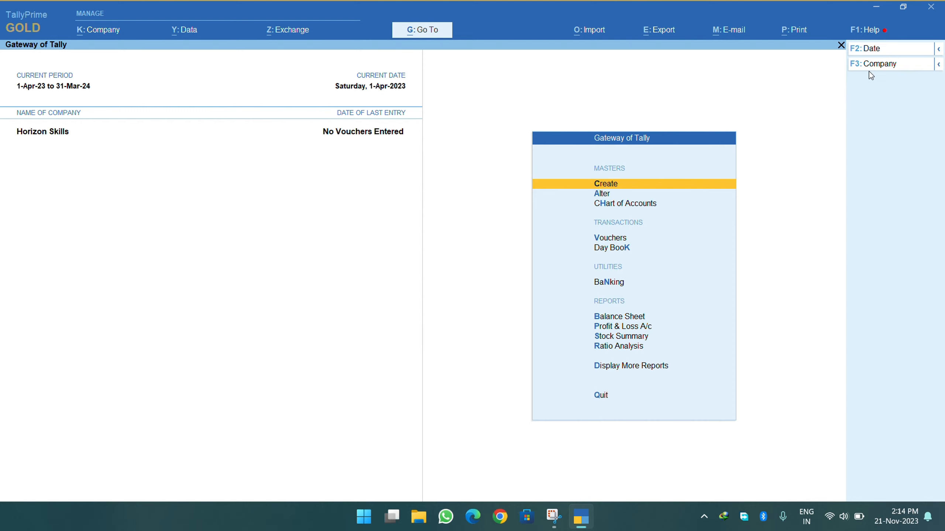
# Open the Select Company list and move from the company rows up to Create Company
pyautogui.press('F3')
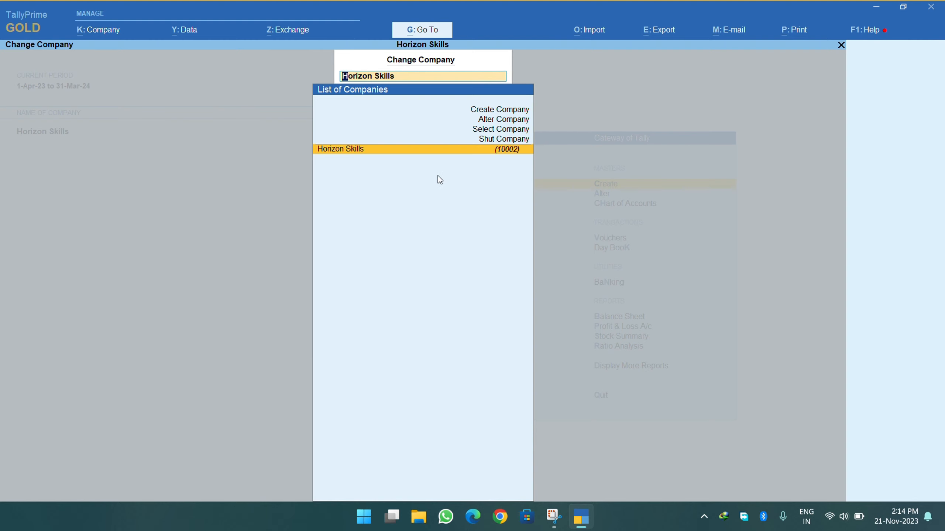
pyautogui.press('Up')
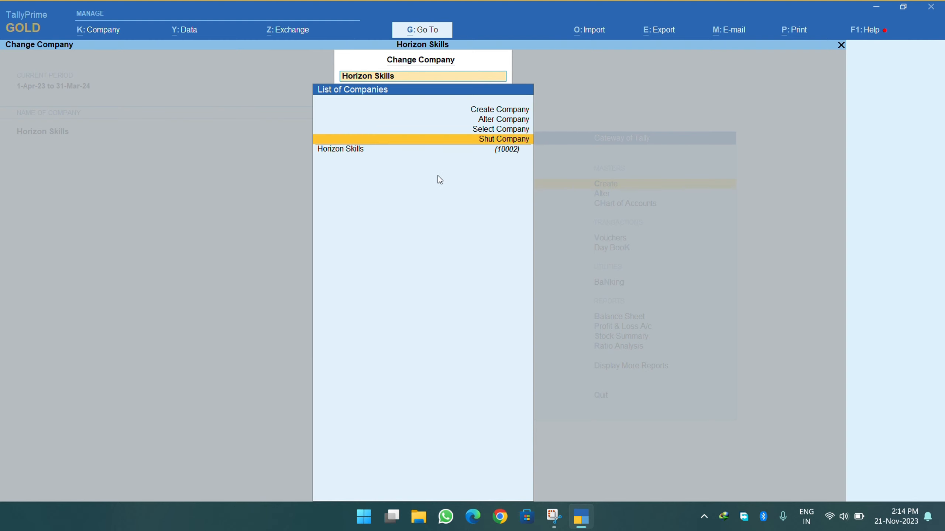
pyautogui.press('Return')
pyautogui.press('Return')
pyautogui.press('Return')
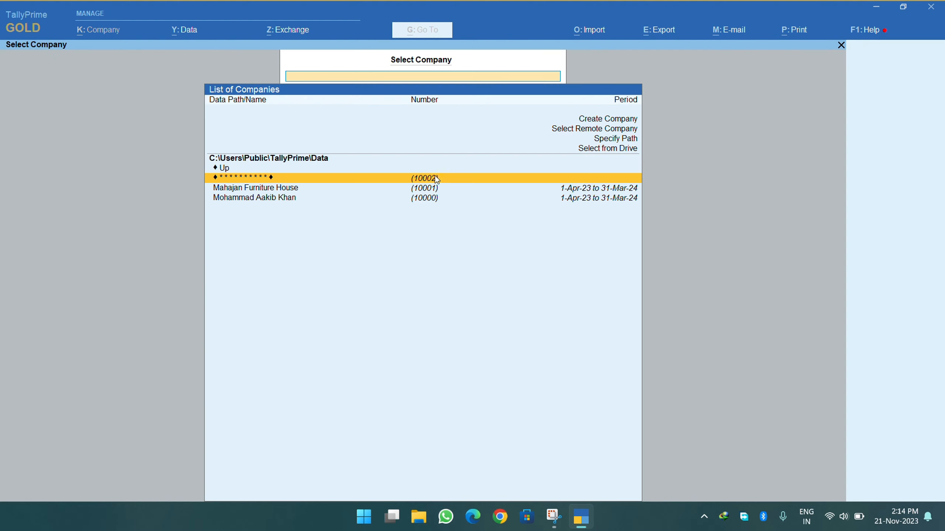
pyautogui.press('Down')
pyautogui.press('Down')
pyautogui.press('Up')
pyautogui.press('Down')
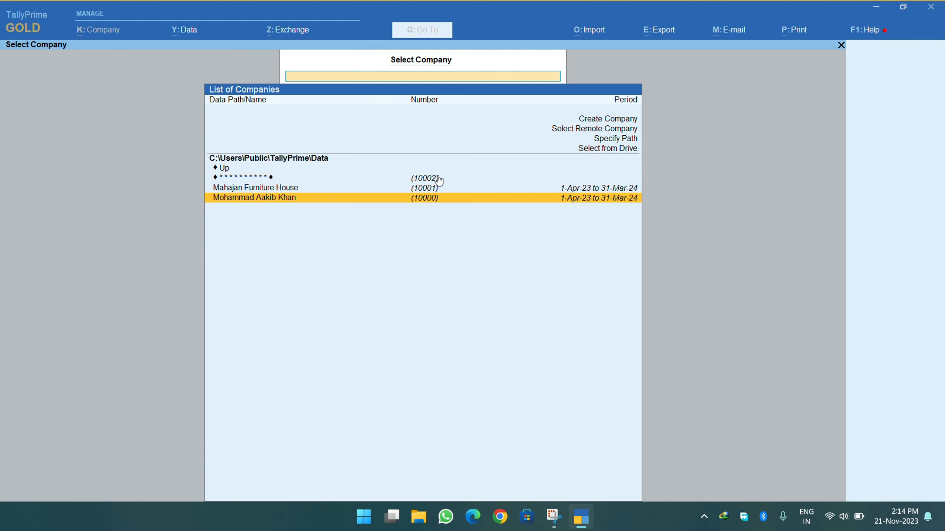
pyautogui.press('Up')
pyautogui.press('Up')
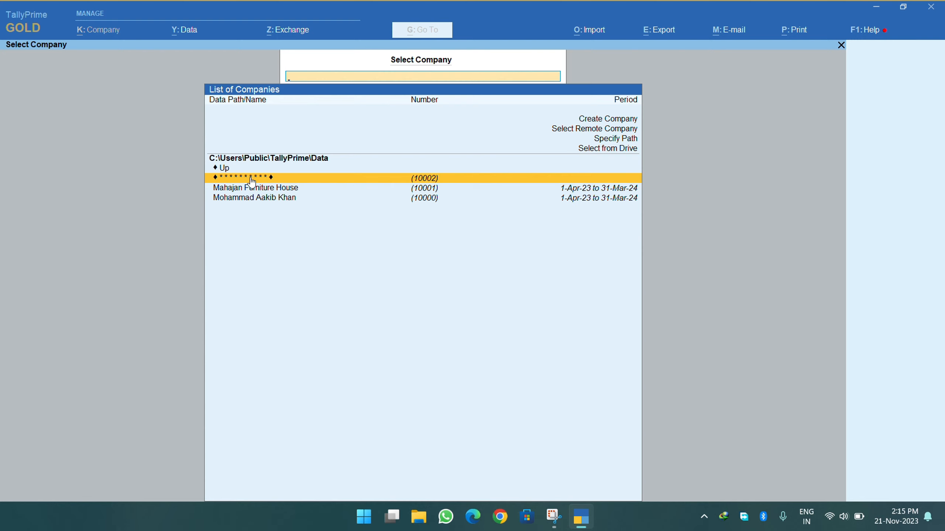
pyautogui.press('Up')
pyautogui.press('Up')
pyautogui.press('Up')
pyautogui.press('Up')
pyautogui.press('Up')
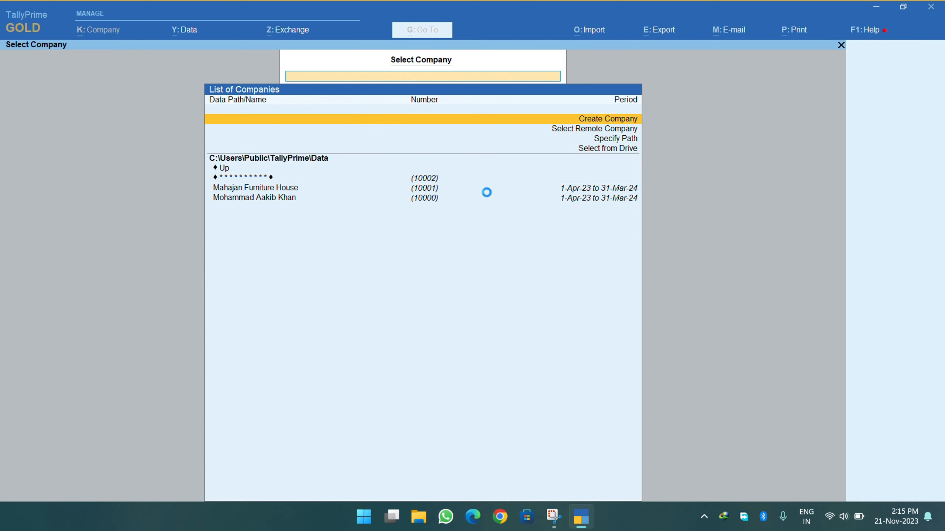
# Name the new company Abc and save its company details
pyautogui.write('Abs')
pyautogui.write('c')
pyautogui.press('Return')
pyautogui.press('Return')
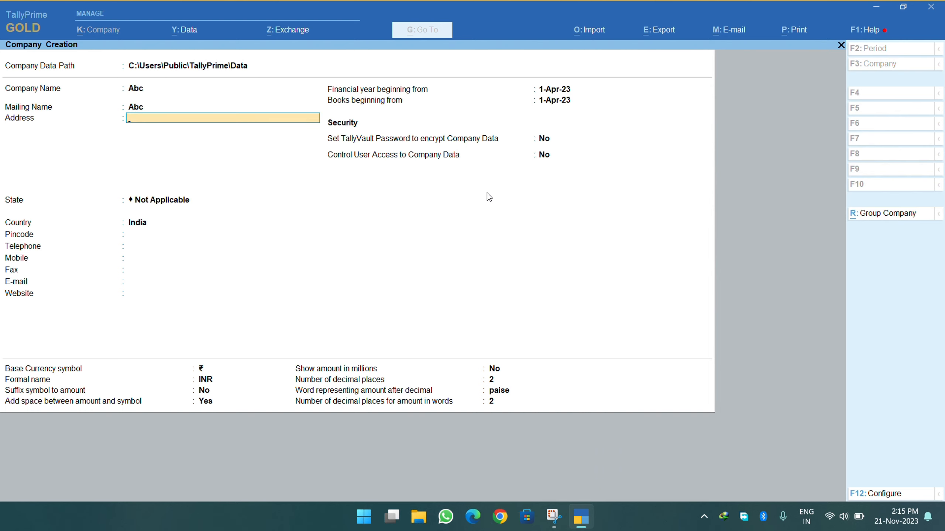
pyautogui.hotkey('ctrl', 'a')
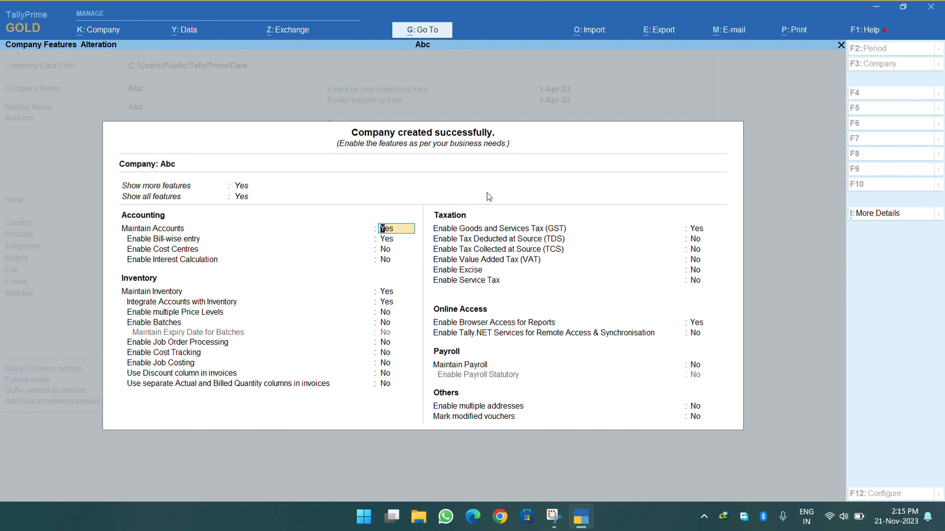
# Set bill-wise entry and GST to No and save the feature settings
pyautogui.press('Return')
pyautogui.write('n')
pyautogui.press('Return')
pyautogui.press('Return')
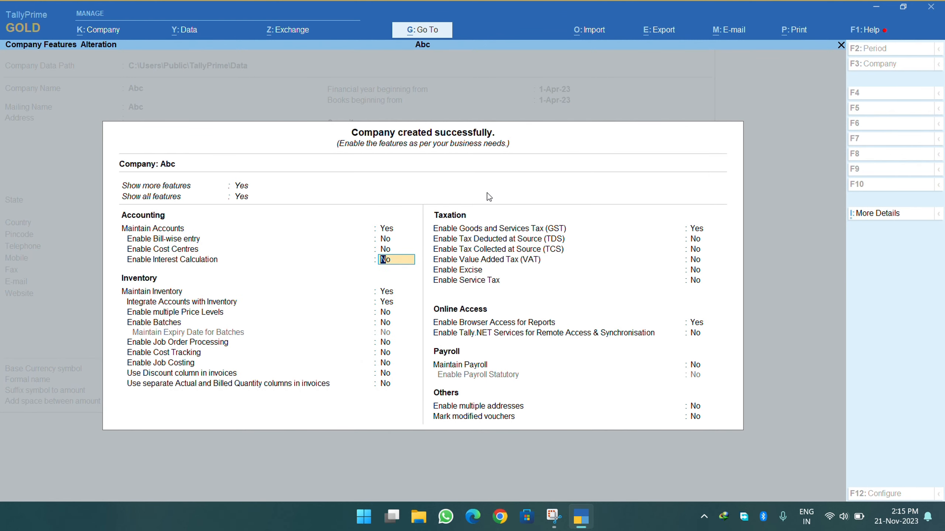
pyautogui.press('Return')
pyautogui.press('Return')
pyautogui.press('Return')
pyautogui.press('Return')
pyautogui.press('Return')
pyautogui.press('Return')
pyautogui.press('Return')
pyautogui.press('Return')
pyautogui.press('Return')
pyautogui.press('Return')
pyautogui.write('n')
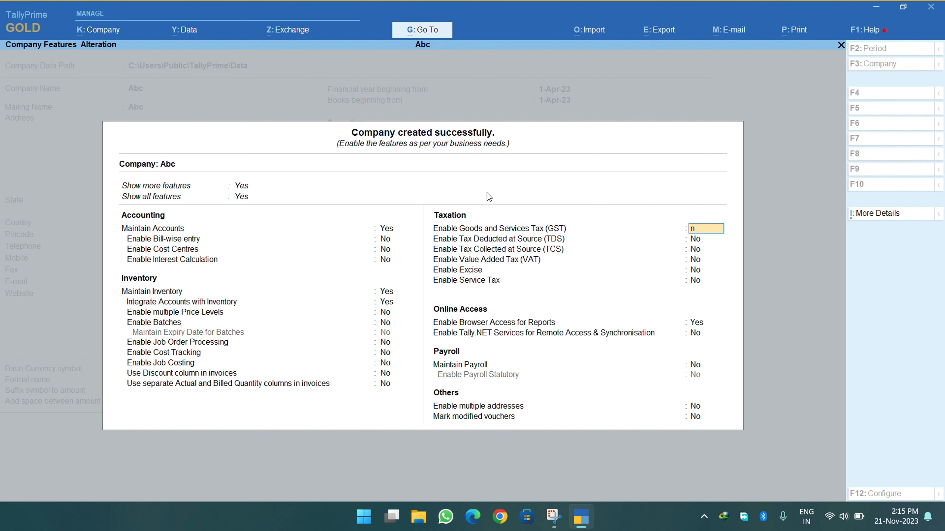
pyautogui.press('Return')
pyautogui.hotkey('ctrl', 'a')
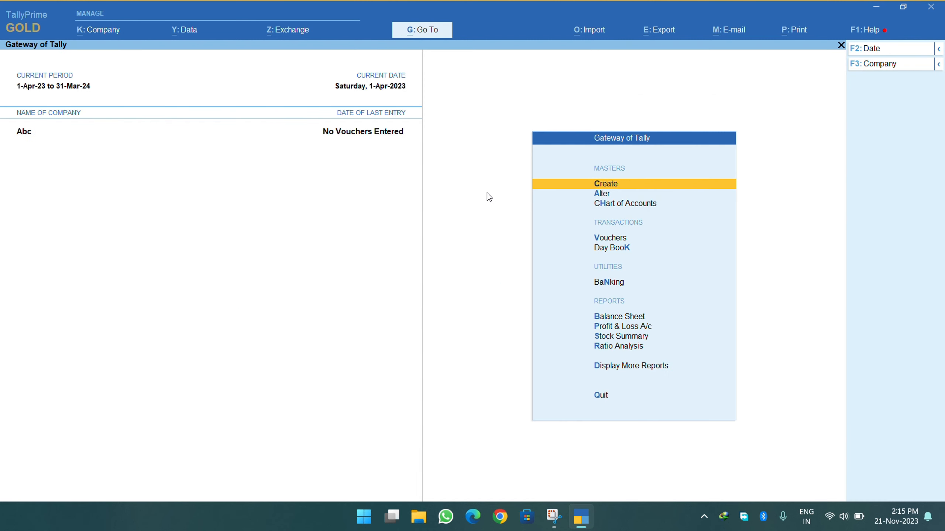
# Alter company Abc to set its state to Uttar Pradesh and save
pyautogui.click(888, 65)
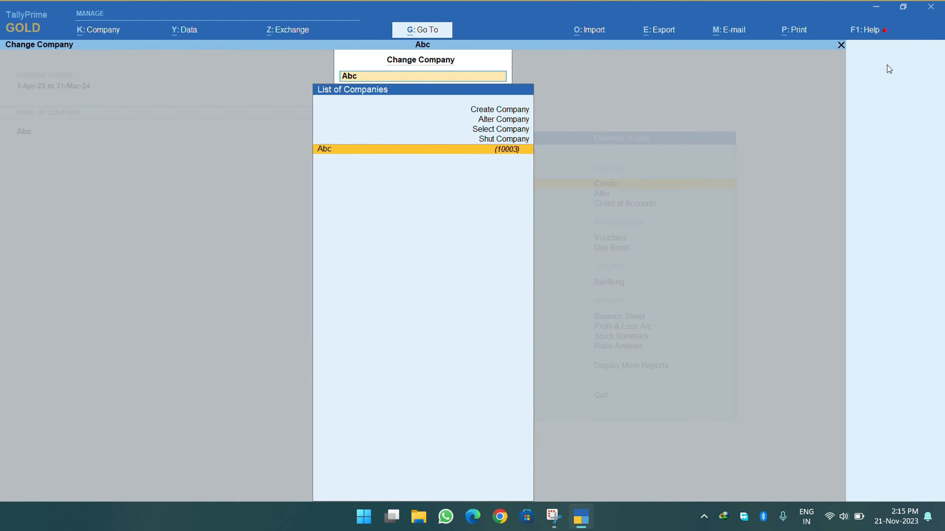
pyautogui.press('Up')
pyautogui.press('Up')
pyautogui.press('Up')
pyautogui.press('Return')
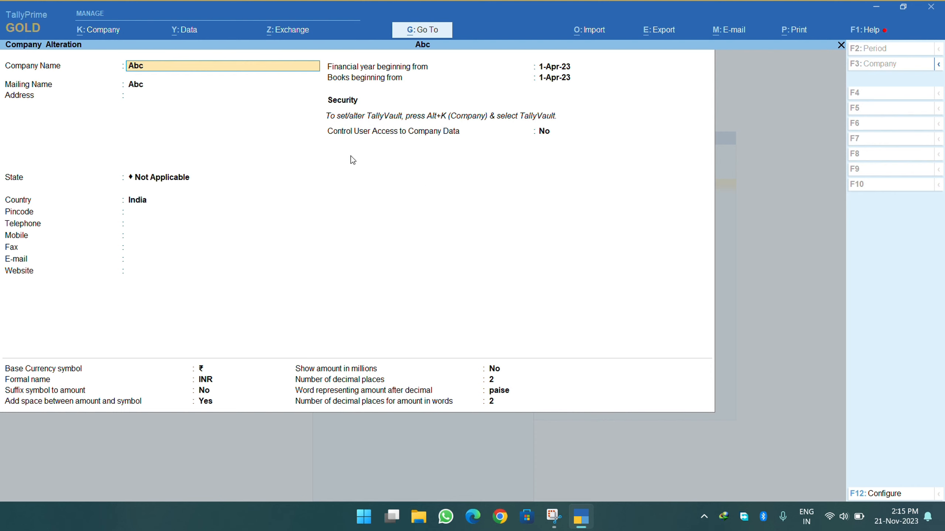
pyautogui.click(189, 179)
pyautogui.write('Uttar Pradesh')
pyautogui.press('Return')
pyautogui.press('Return')
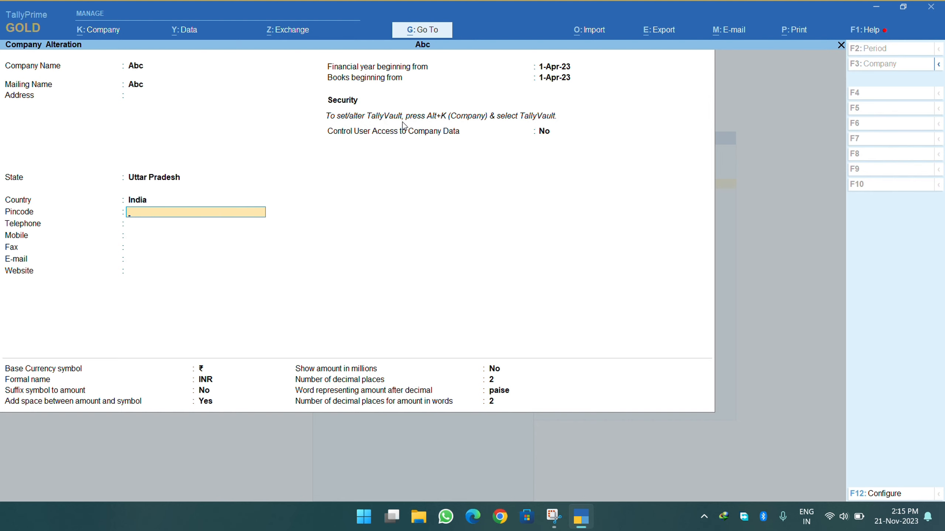
pyautogui.hotkey('ctrl', 'a')
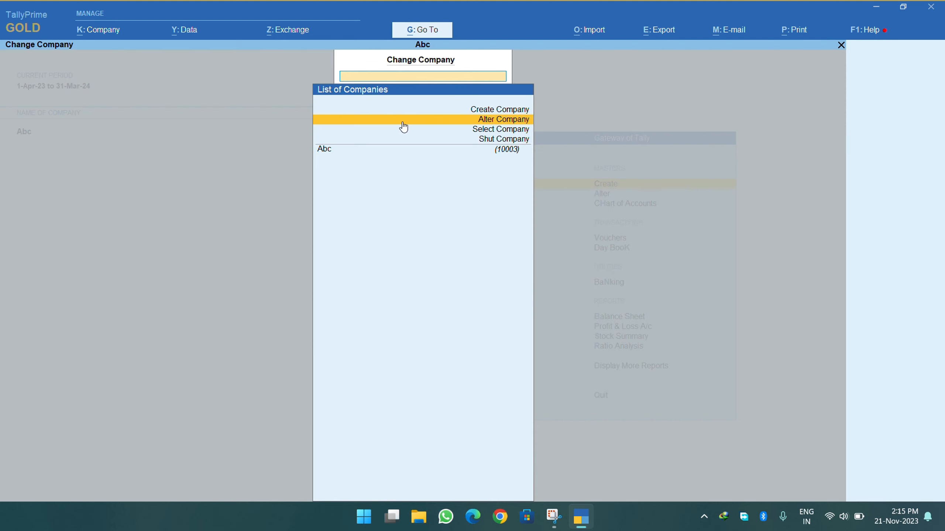
pyautogui.press('Escape')
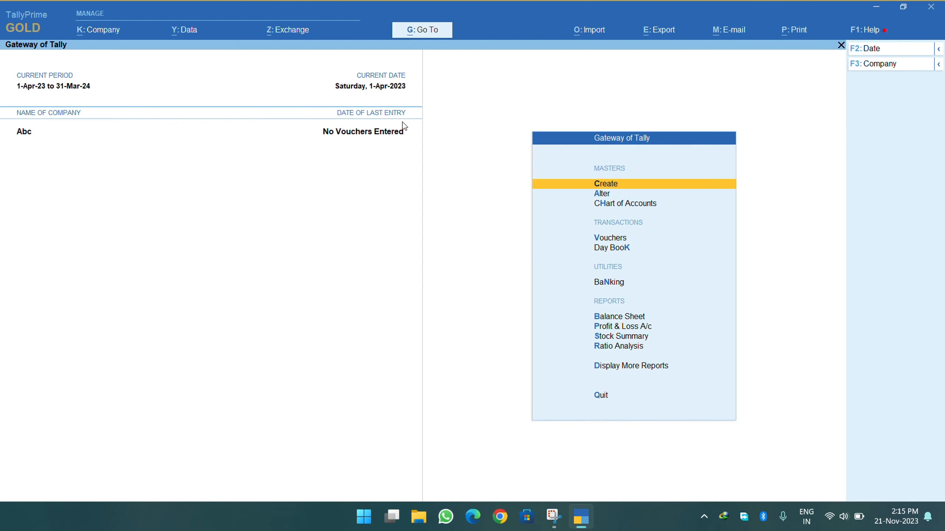
# Reopen Abc's alteration form, then quit it back to the Gateway of Tally
pyautogui.press('F3')
pyautogui.press('Up')
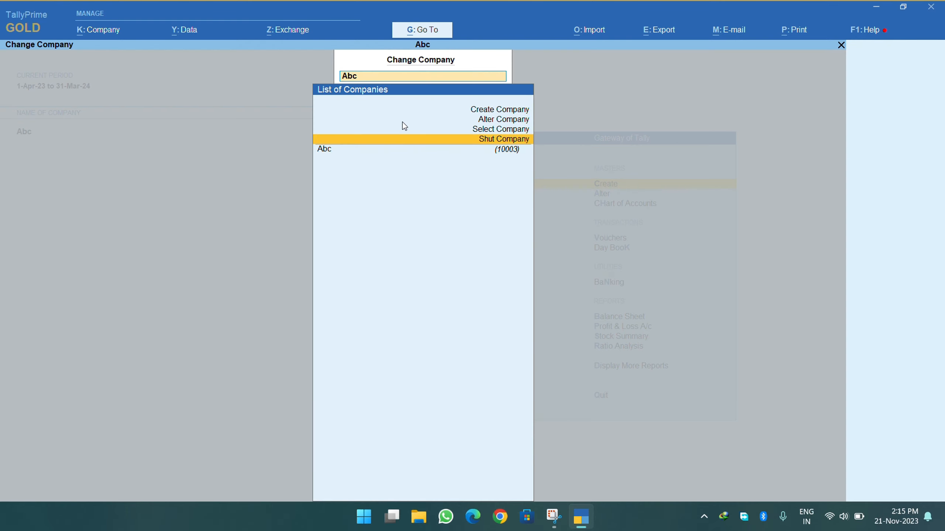
pyautogui.click(402, 122)
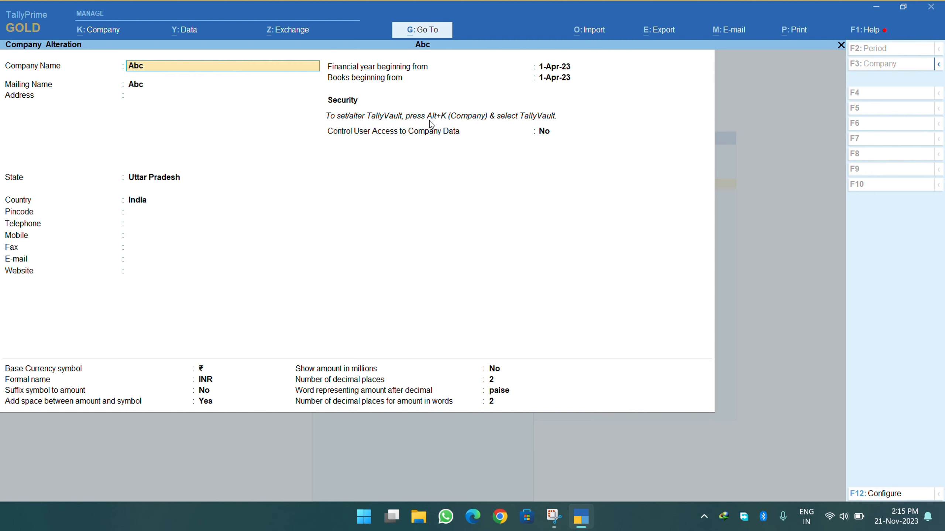
pyautogui.hotkey('alt', 'k')
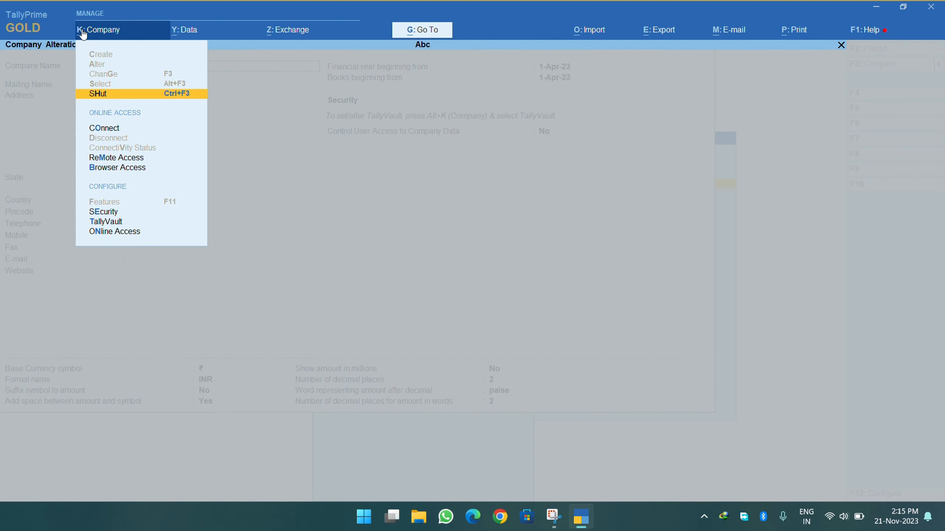
pyautogui.press('t')
pyautogui.press('Escape')
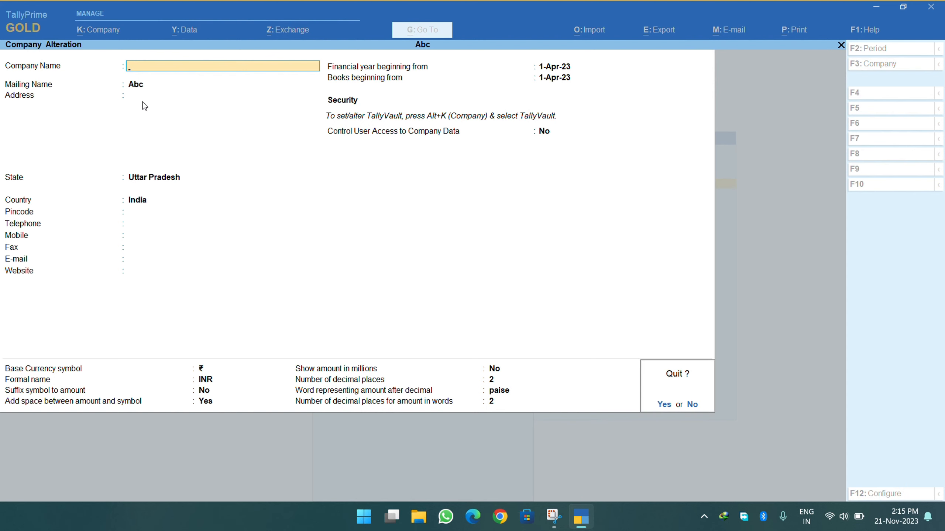
pyautogui.press('y')
pyautogui.press('Escape')
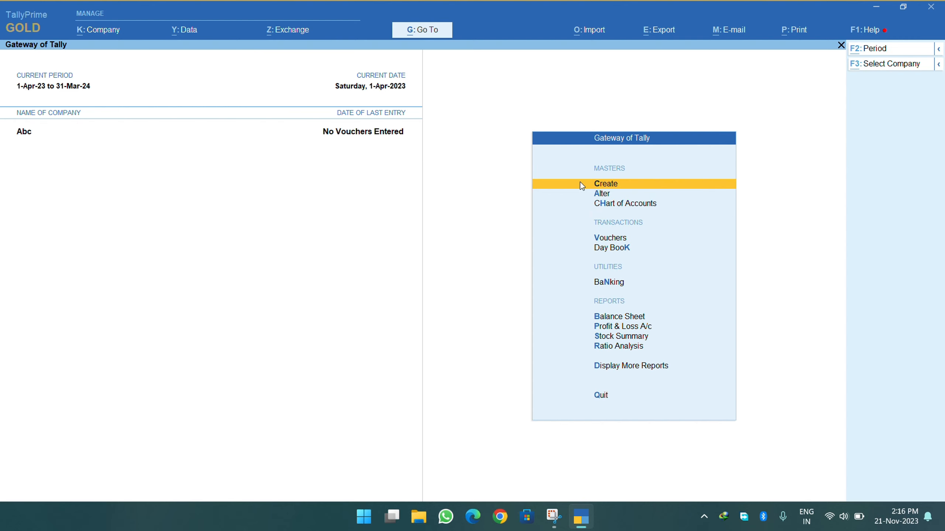
pyautogui.hotkey('alt', 'k')
# Apply a TallyVault password to Abc, confirming it and accepting the encryption prompts
pyautogui.press('Down')
pyautogui.press('Down')
pyautogui.press('Down')
pyautogui.press('Down')
pyautogui.press('Down')
pyautogui.press('Down')
pyautogui.press('Down')
pyautogui.press('Down')
pyautogui.press('Down')
pyautogui.press('Down')
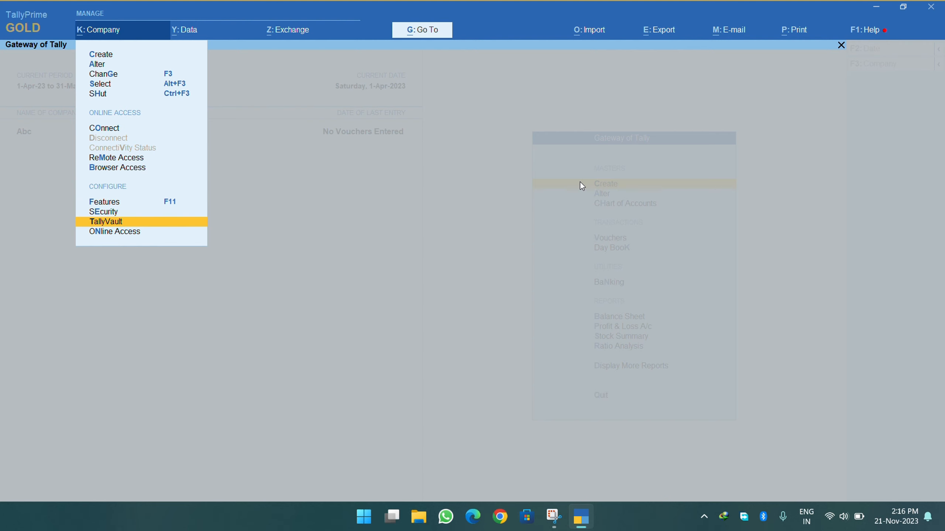
pyautogui.press('Return')
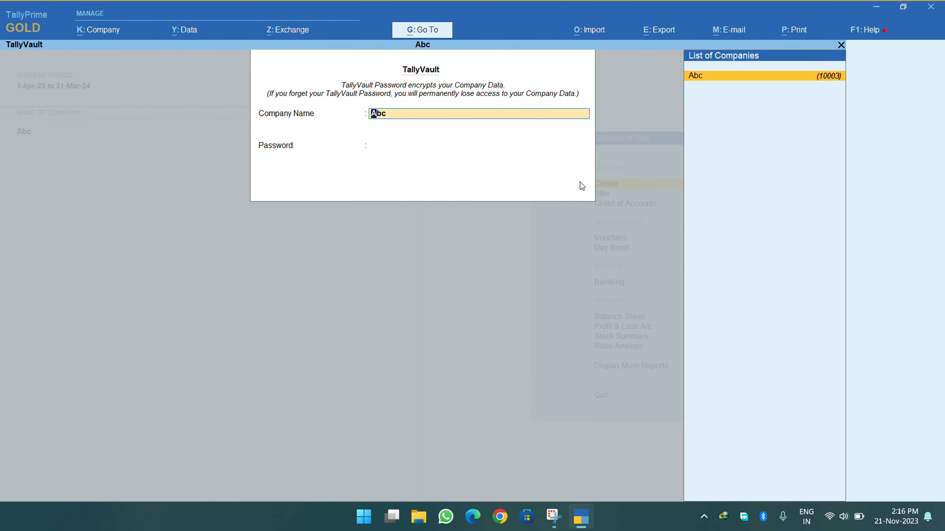
pyautogui.press('Return')
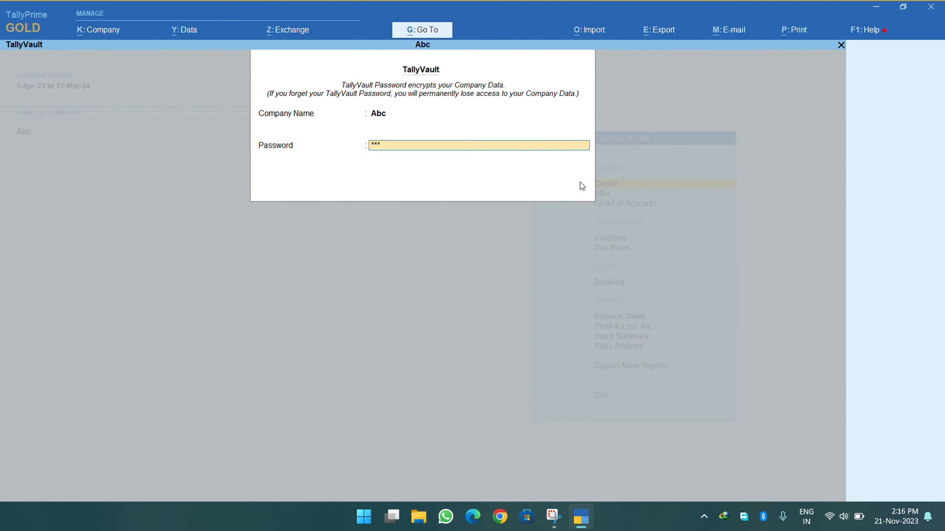
pyautogui.press('Return')
pyautogui.write('*')
pyautogui.press('Return')
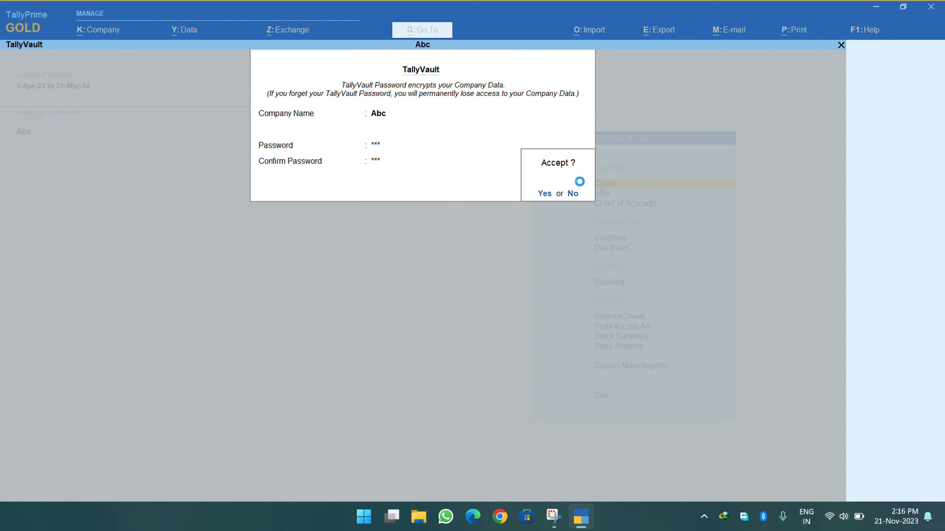
pyautogui.press('Return')
pyautogui.press('Return')
pyautogui.press('Return')
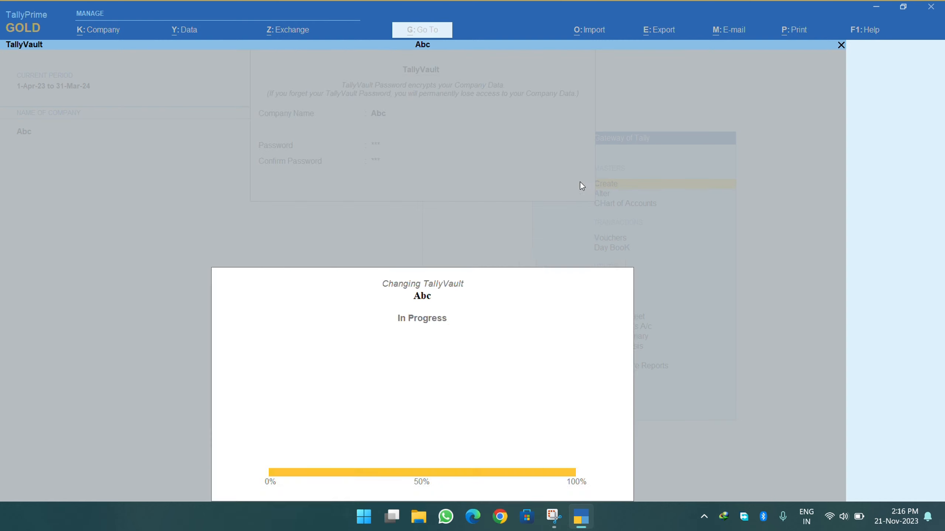
pyautogui.press('Return')
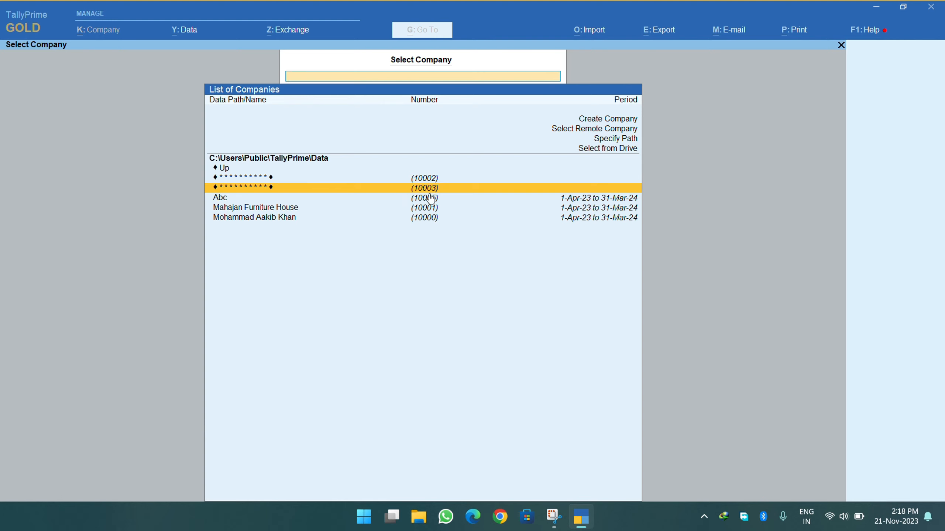
# Load company Abc, open its alteration form, then quit it again
pyautogui.click(293, 202)
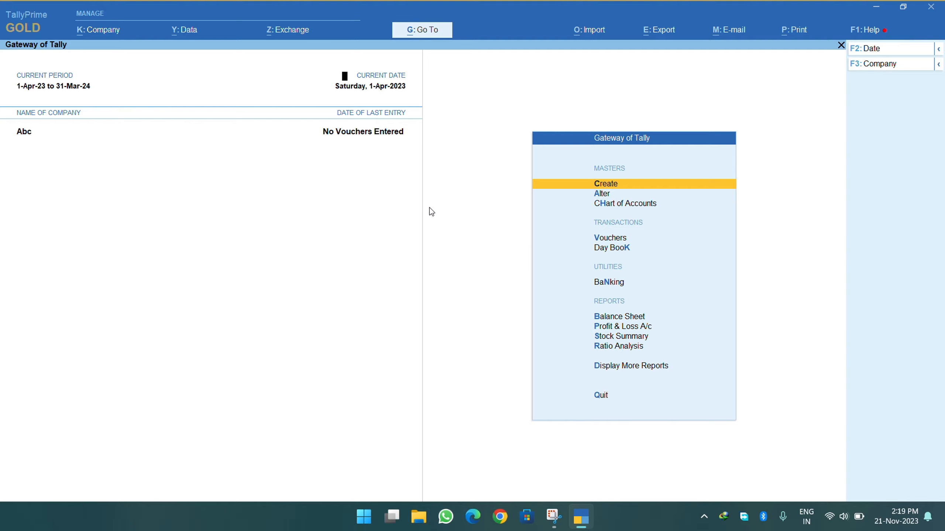
pyautogui.press('F3')
pyautogui.press('Up')
pyautogui.press('Up')
pyautogui.press('Return')
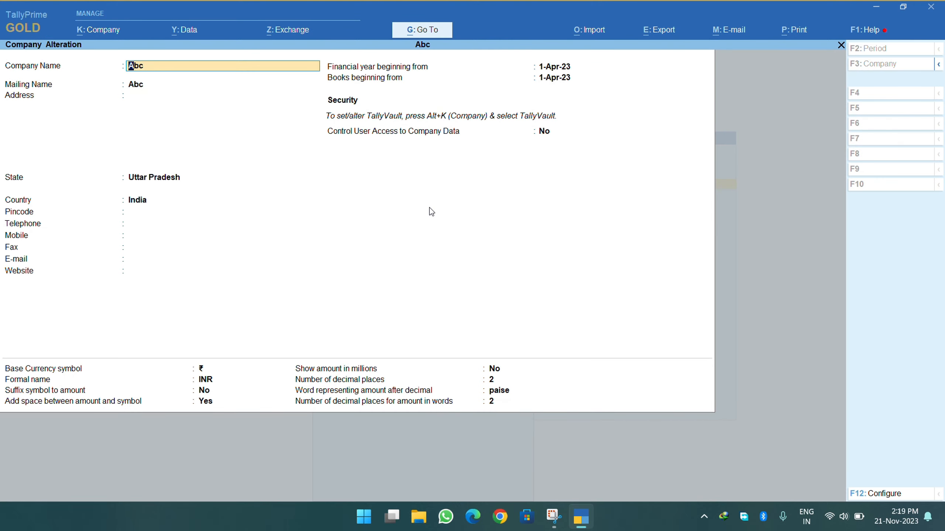
pyautogui.press('Escape')
pyautogui.press('Escape')
pyautogui.press('Return')
pyautogui.press('Escape')
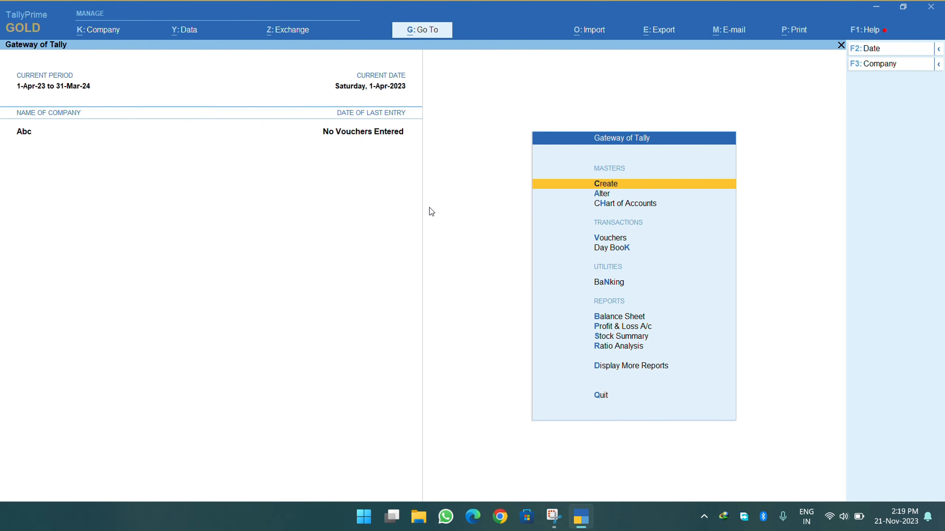
# Reopen Abc's Company Alteration and start deleting it with Alt+D
pyautogui.press('F3')
pyautogui.press('Up')
pyautogui.press('Up')
pyautogui.press('Up')
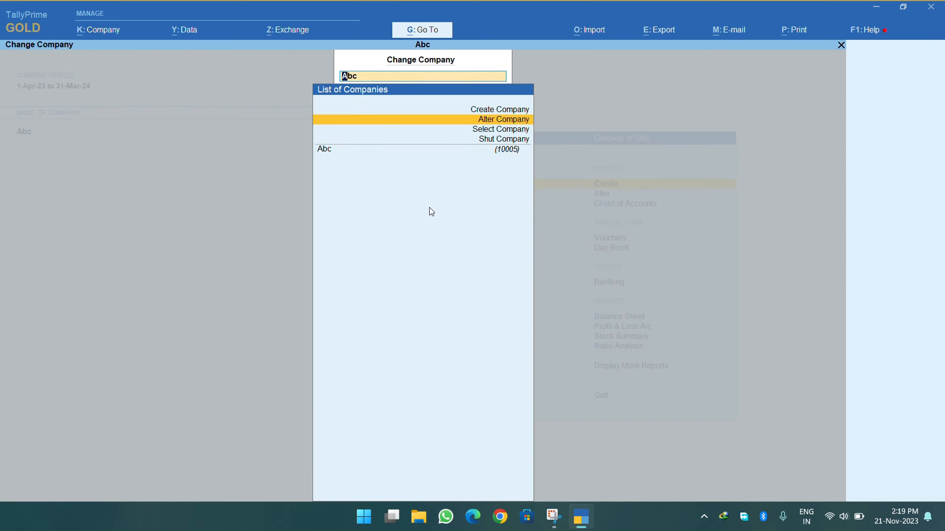
pyautogui.press('Return')
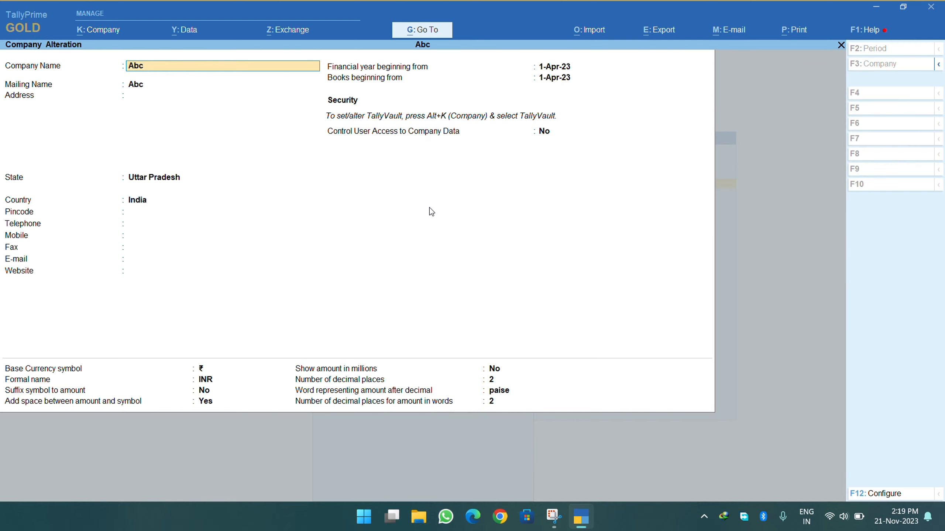
pyautogui.hotkey('alt', 'd')
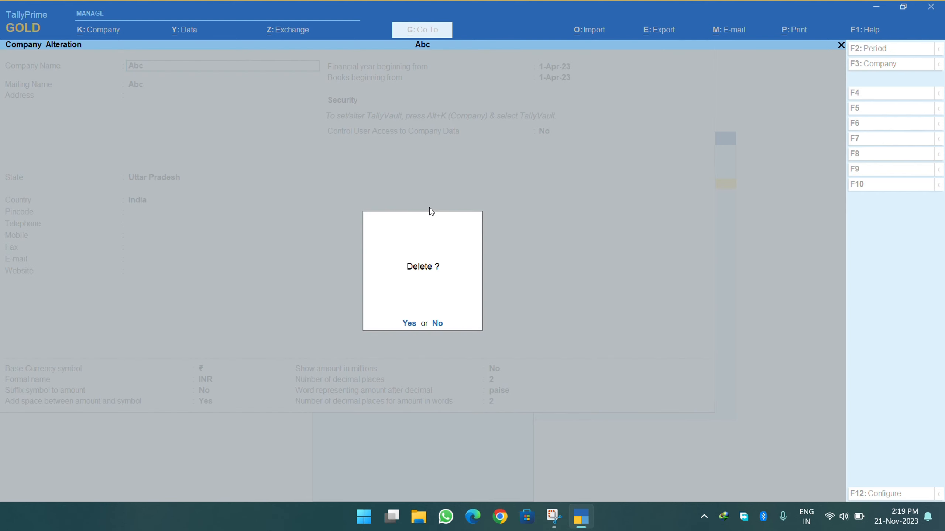
# Confirm deleting Abc, then open encrypted company (10002), Horizon Skills
pyautogui.press('y')
pyautogui.press('y')
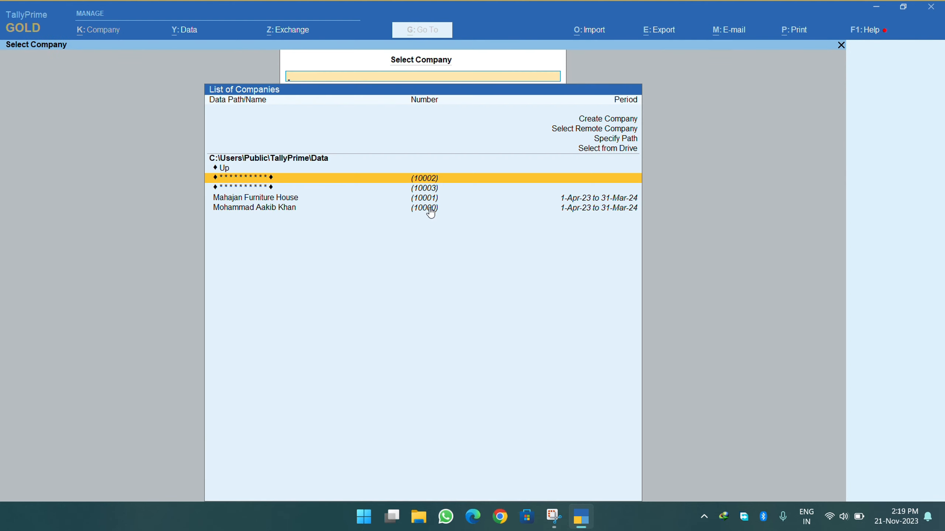
pyautogui.press('Down')
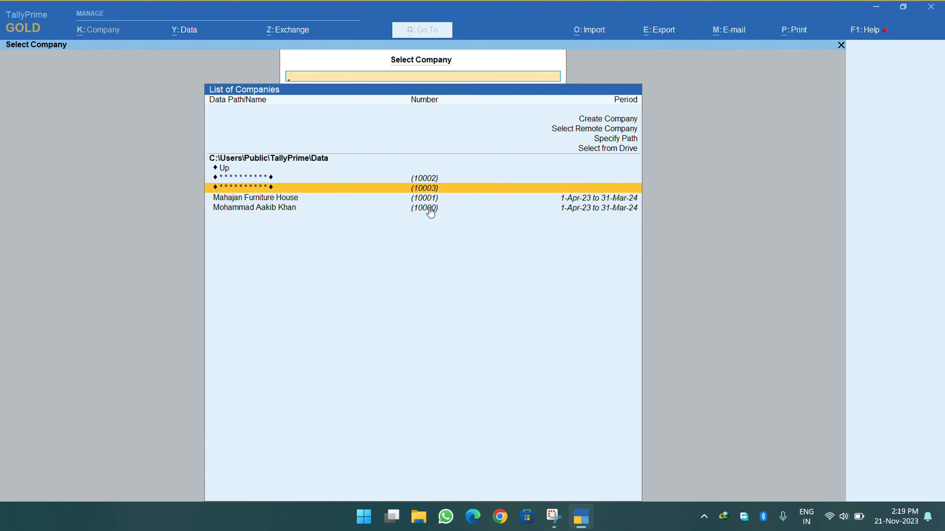
pyautogui.click(342, 178)
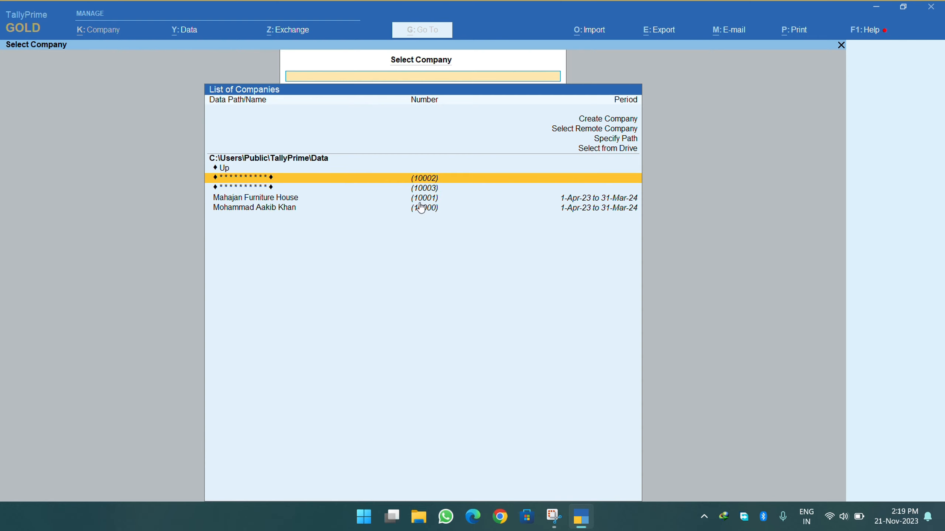
pyautogui.press('Return')
pyautogui.press('Return')
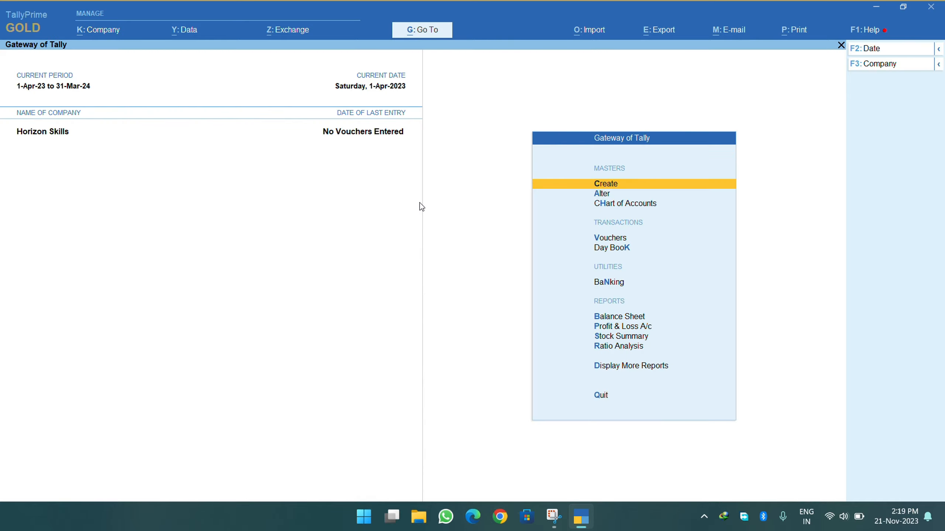
# Switch to Select Company and move down to masked company (10003)
pyautogui.press('F3')
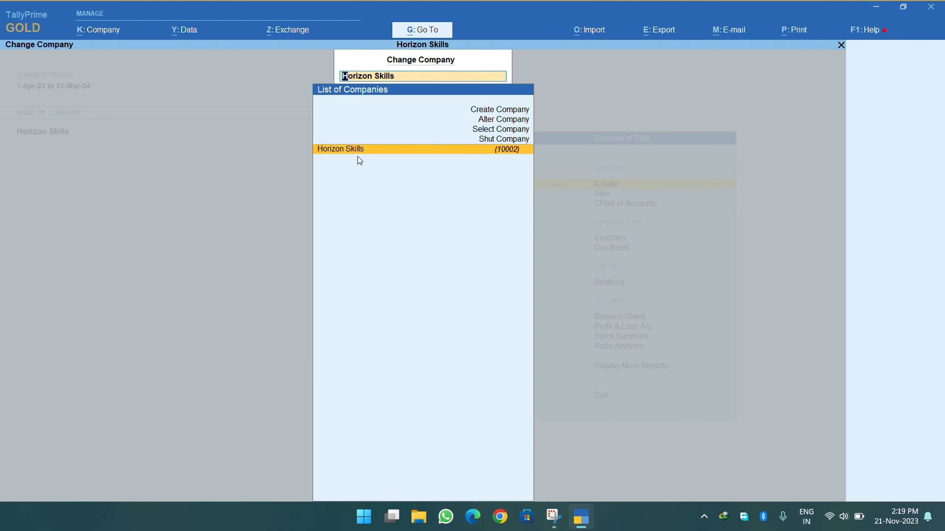
pyautogui.press('Up')
pyautogui.press('Up')
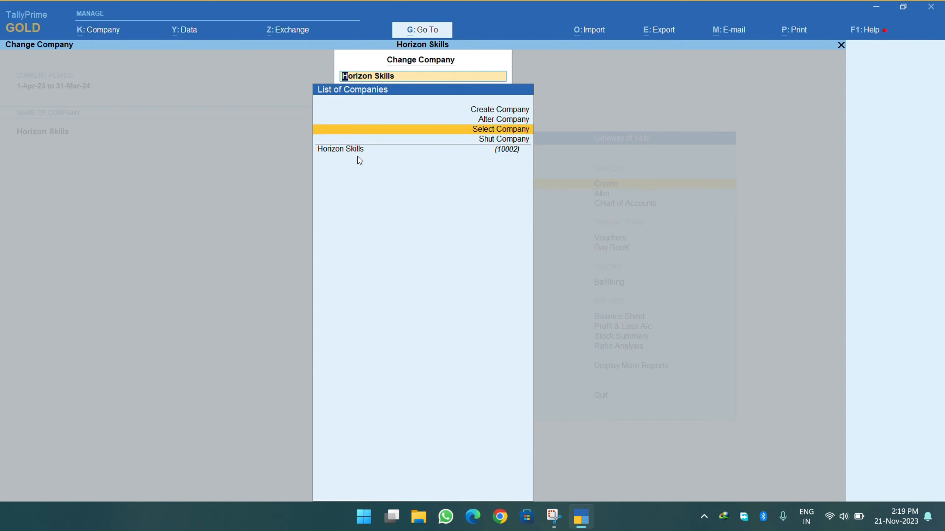
pyautogui.press('Return')
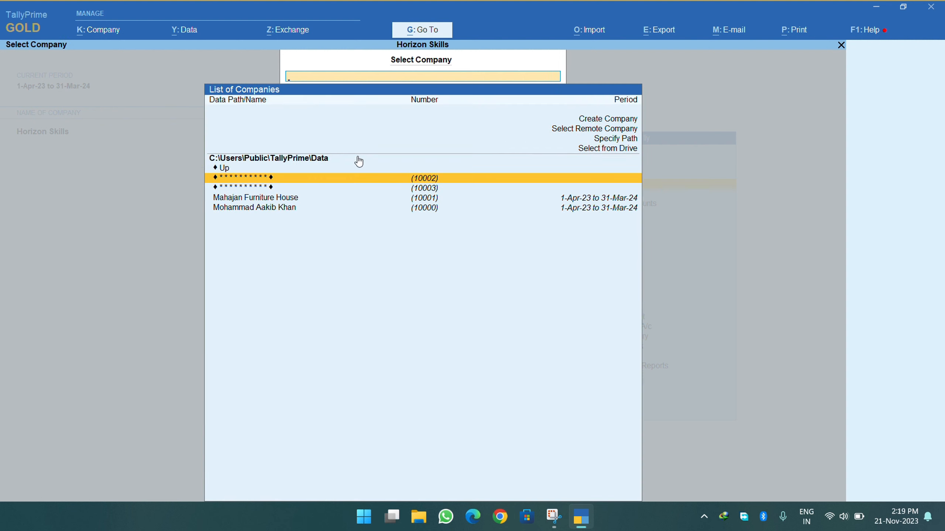
pyautogui.press('Down')
# Load company 10003 (Abc) with its TallyVault password, then select Horizon Skills as the current company
pyautogui.press('Return')
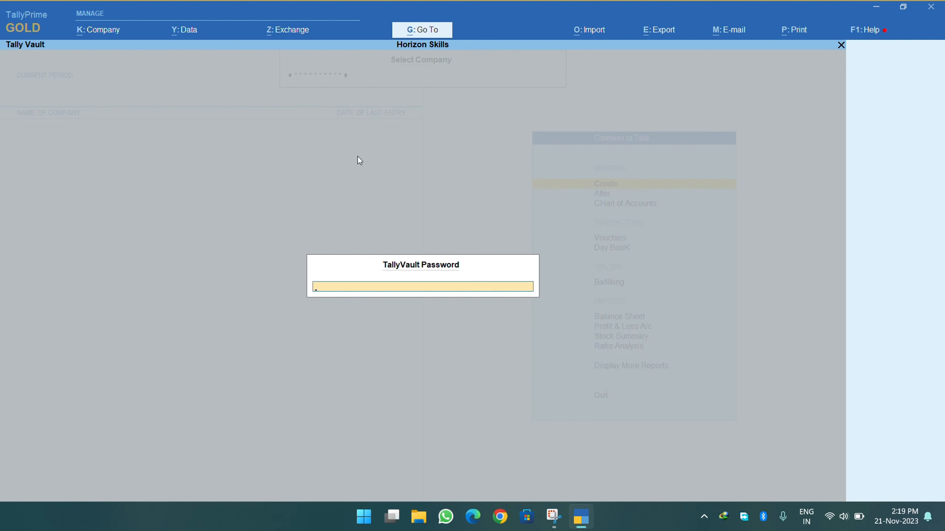
pyautogui.press('Return')
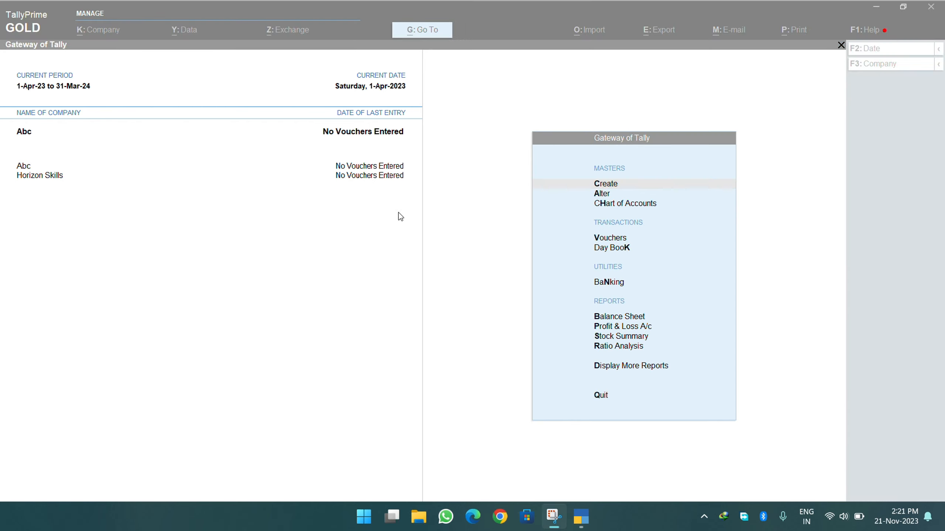
pyautogui.click(379, 232)
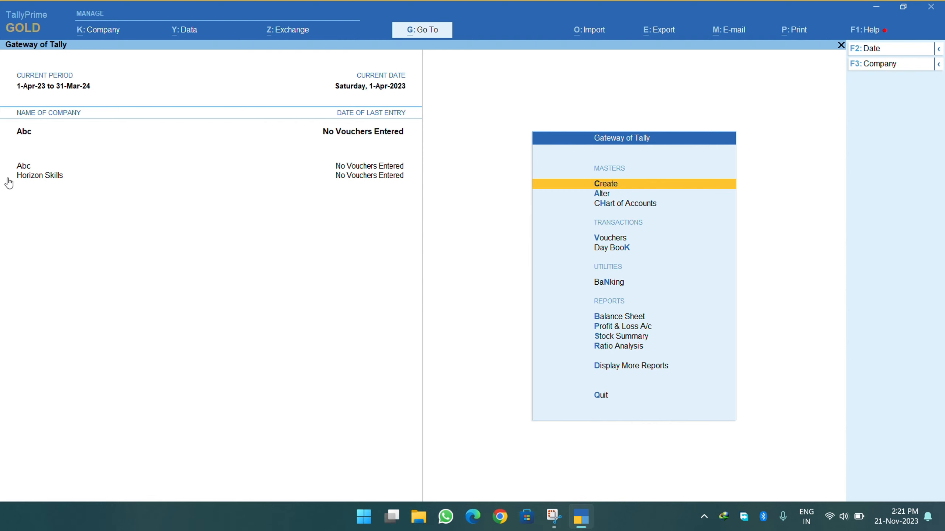
pyautogui.click(41, 175)
# Delete the Abc company through Alter Company and confirm the deletion
pyautogui.click(857, 68)
pyautogui.press('Up')
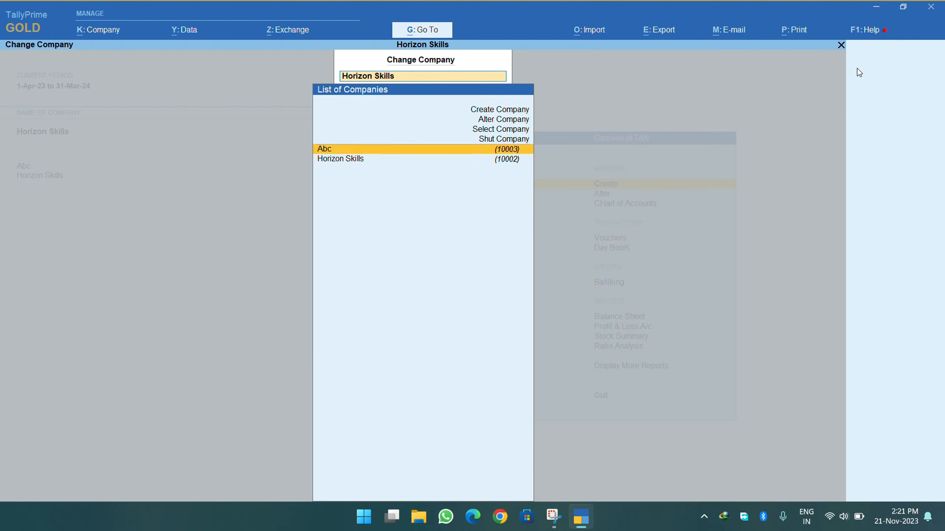
pyautogui.press('Up')
pyautogui.press('Up')
pyautogui.press('Up')
pyautogui.press('Return')
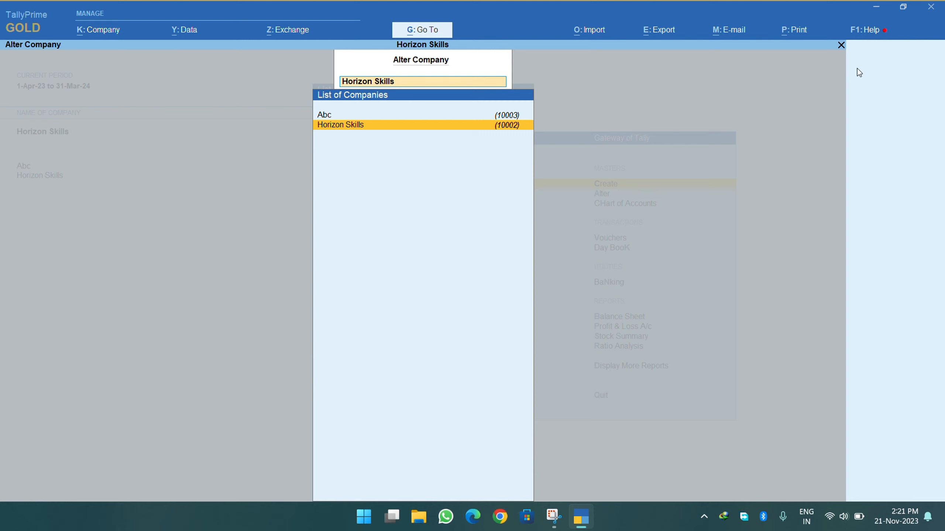
pyautogui.press('Up')
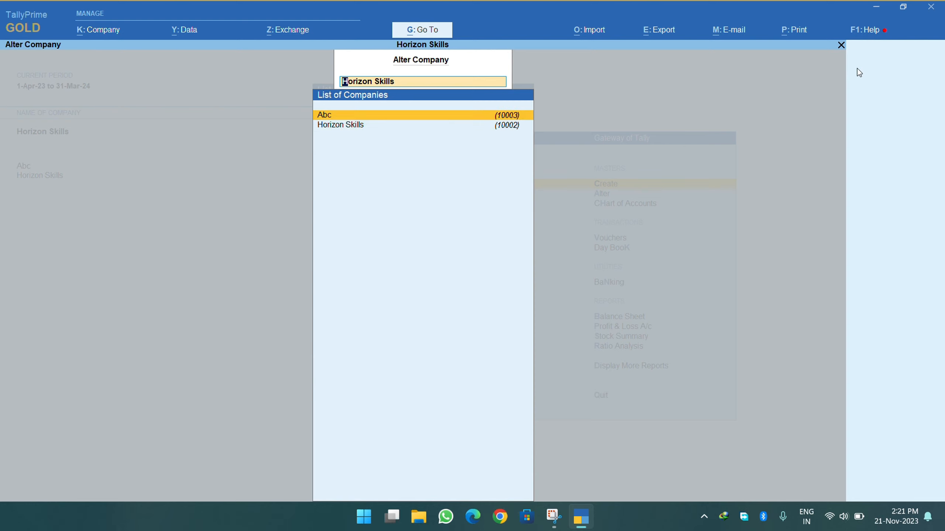
pyautogui.press('Return')
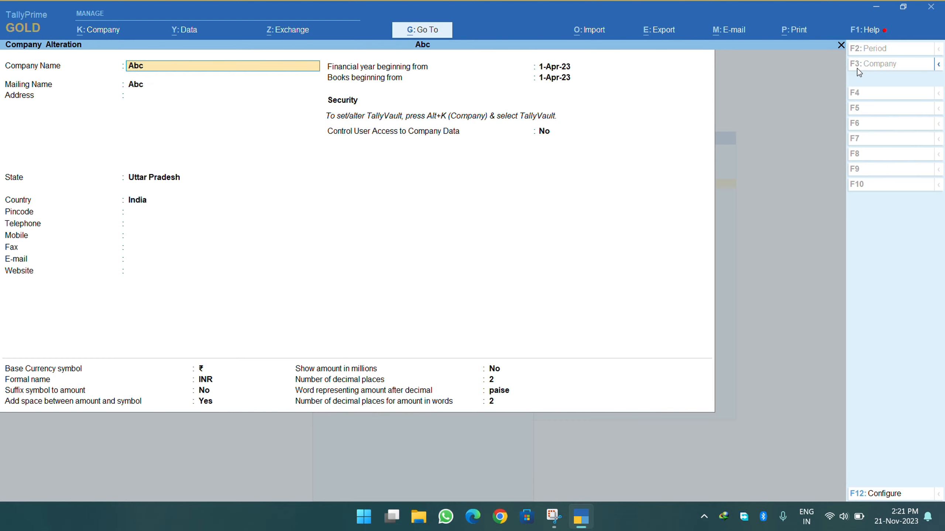
pyautogui.hotkey('alt', 'd')
pyautogui.press('y')
pyautogui.press('y')
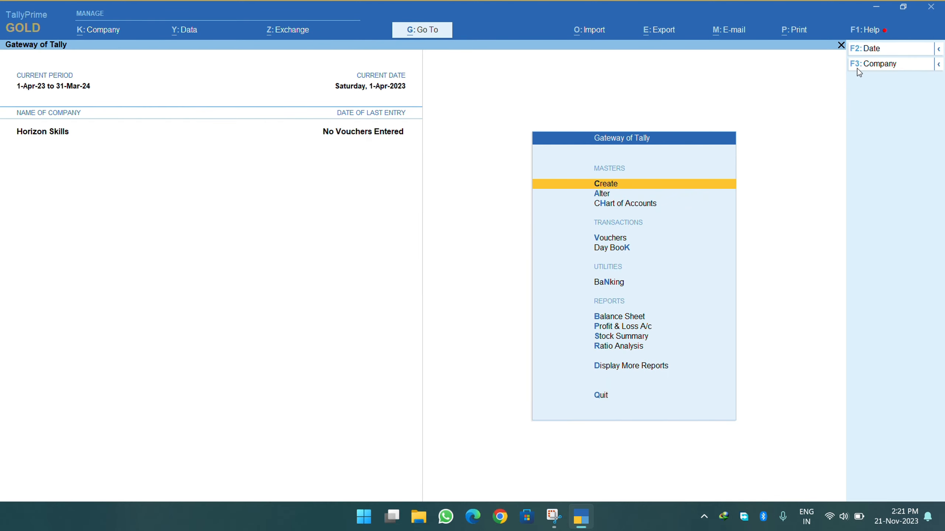
# Delete the Horizon Skills company and answer Yes to both confirmation prompts
pyautogui.press('F3')
pyautogui.press('Up')
pyautogui.press('Up')
pyautogui.press('Up')
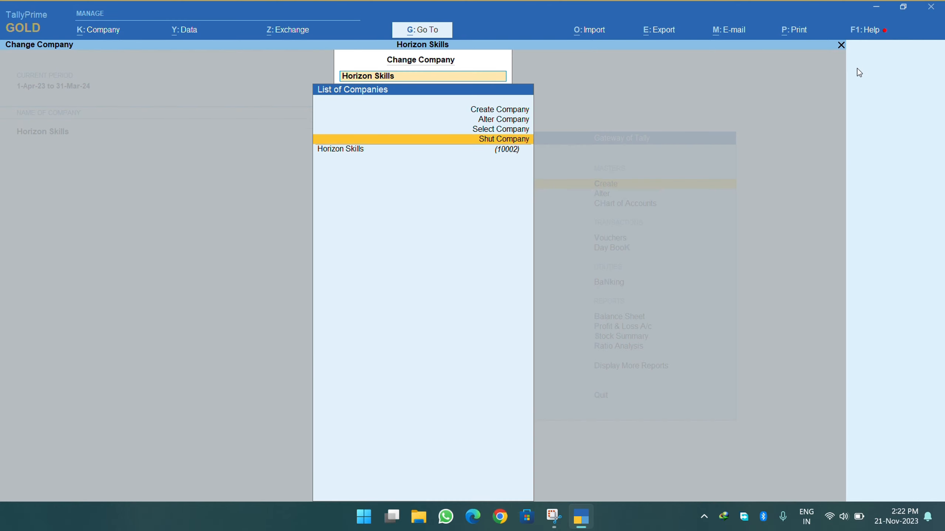
pyautogui.press('Return')
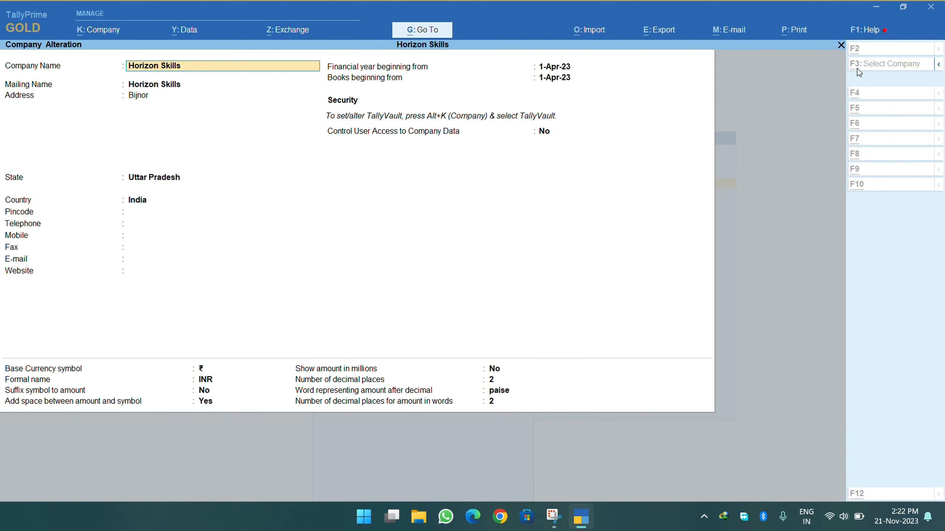
pyautogui.hotkey('alt', 'd')
pyautogui.press('y')
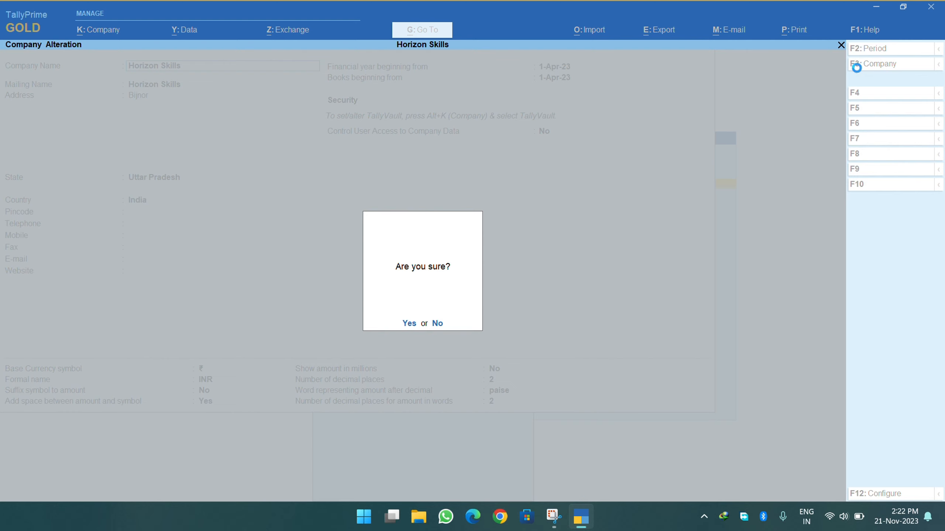
pyautogui.press('y')
pyautogui.press('Up')
pyautogui.press('Up')
pyautogui.press('Up')
pyautogui.press('Up')
pyautogui.press('Up')
pyautogui.press('Up')
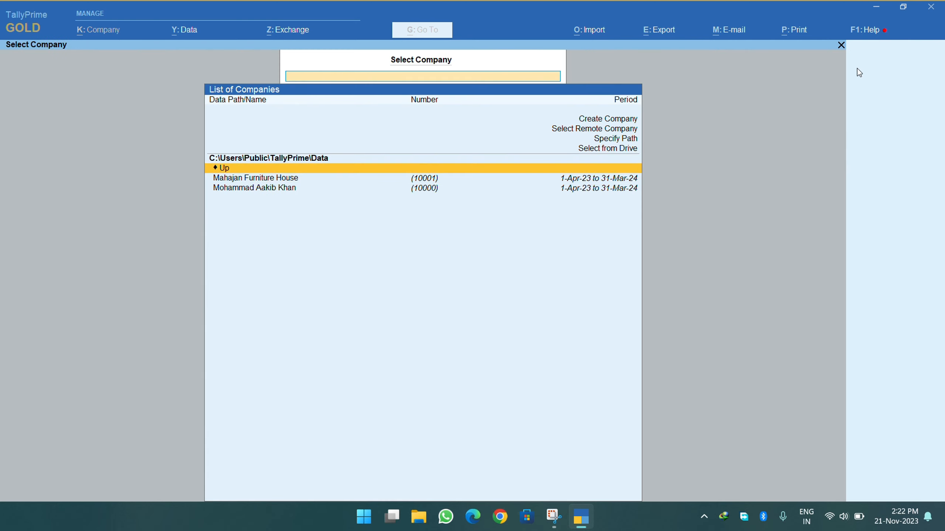
# Start a new company named Abcd with the state set to Uttar Pradesh
pyautogui.press('Return')
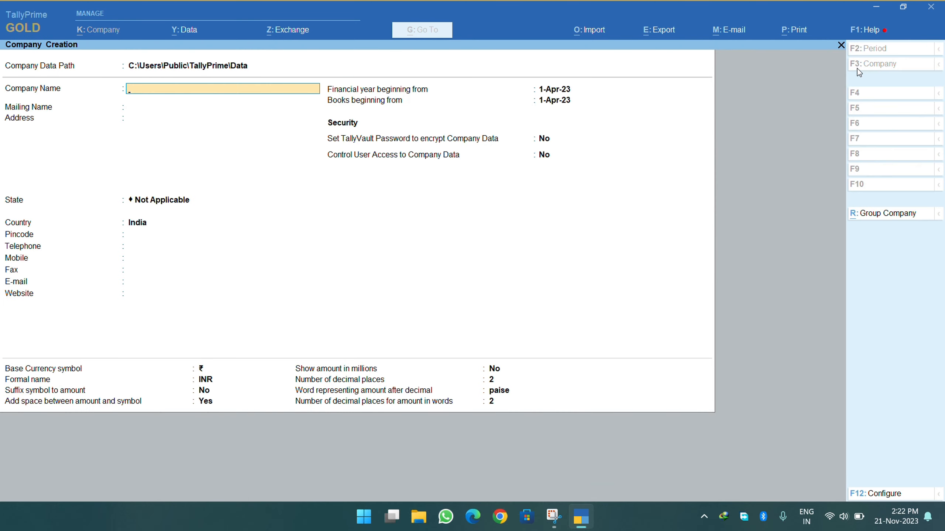
pyautogui.write('Abcd')
pyautogui.press('Return')
pyautogui.press('Return')
pyautogui.press('Return')
pyautogui.write('Ut')
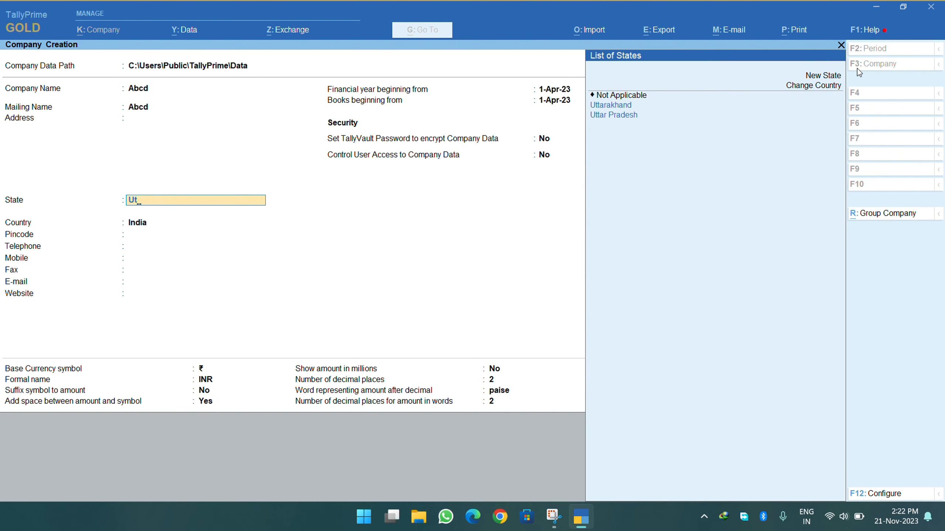
pyautogui.write('tar P')
pyautogui.press('Return')
pyautogui.press('Return')
pyautogui.press('Return')
pyautogui.press('Return')
pyautogui.press('Return')
pyautogui.press('Return')
pyautogui.press('Return')
pyautogui.press('Return')
pyautogui.press('Return')
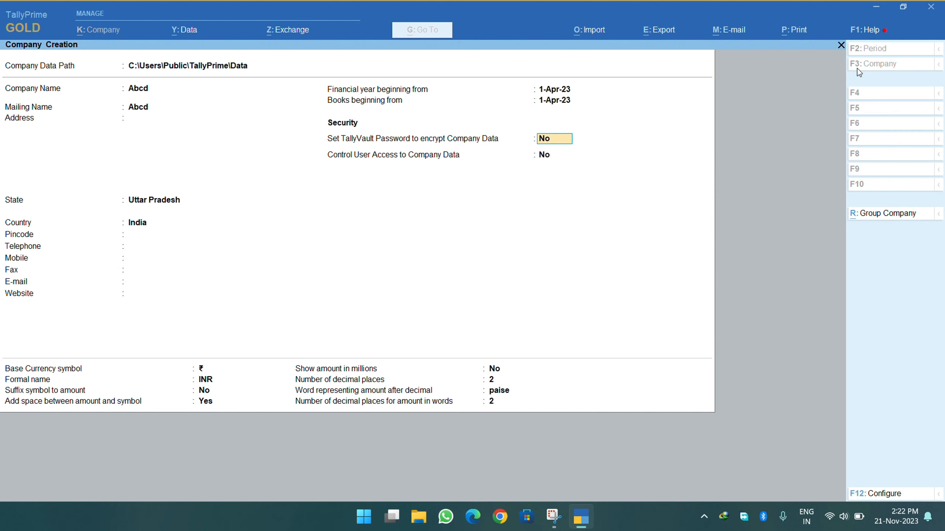
# Leave encryption off and enable user access control with an administrator username and password
pyautogui.press('Return')
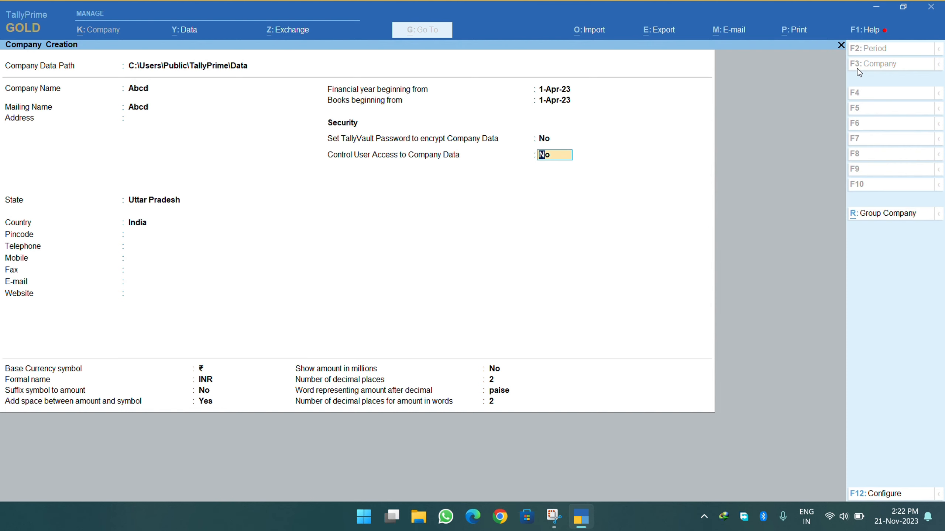
pyautogui.write('yes')
pyautogui.press('Return')
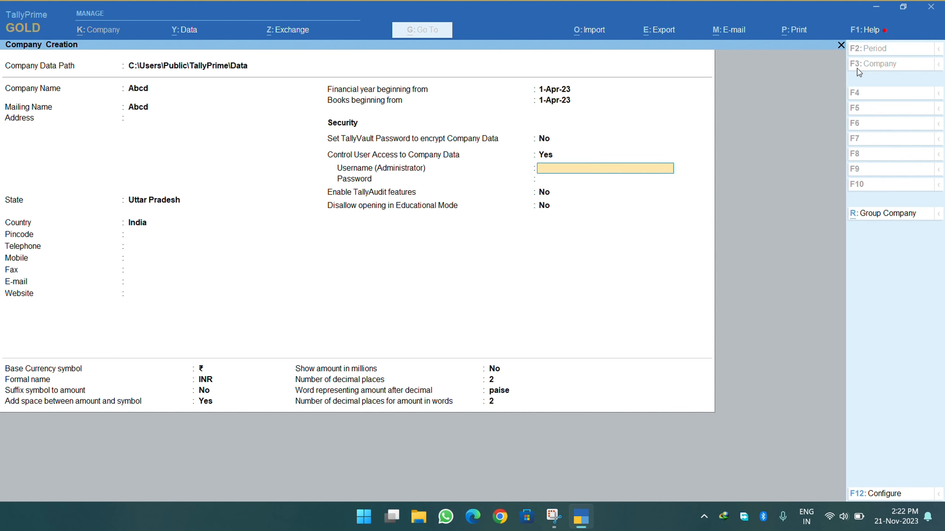
pyautogui.write('pc2')
pyautogui.press('BackSpace')
pyautogui.write('1')
pyautogui.press('Return')
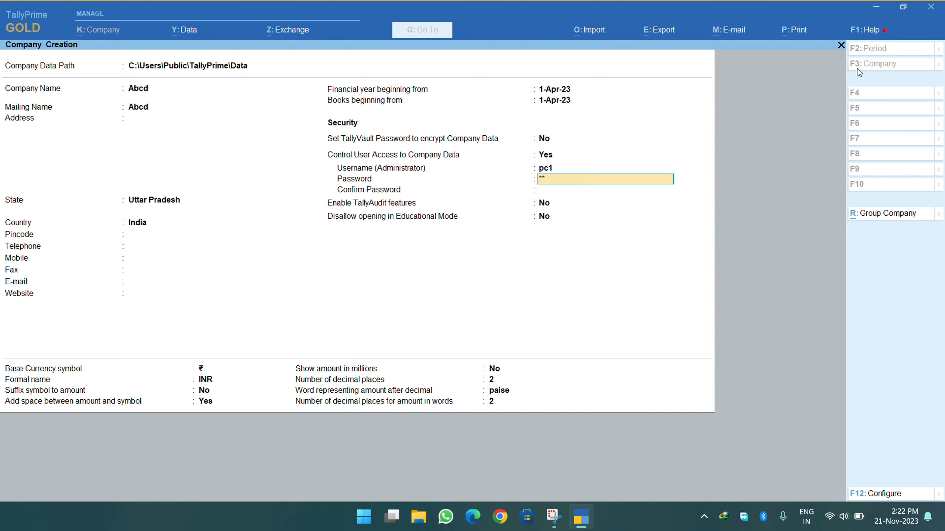
pyautogui.write('****')
pyautogui.press('Return')
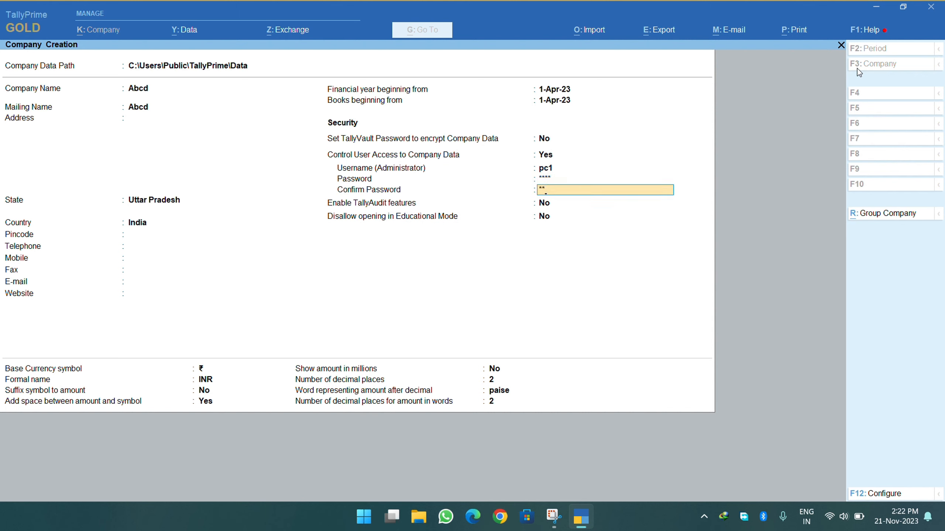
pyautogui.press('Return')
pyautogui.press('Return')
pyautogui.press('Return')
pyautogui.press('Return')
pyautogui.press('Return')
pyautogui.press('Return')
pyautogui.press('Return')
pyautogui.press('Return')
pyautogui.press('Return')
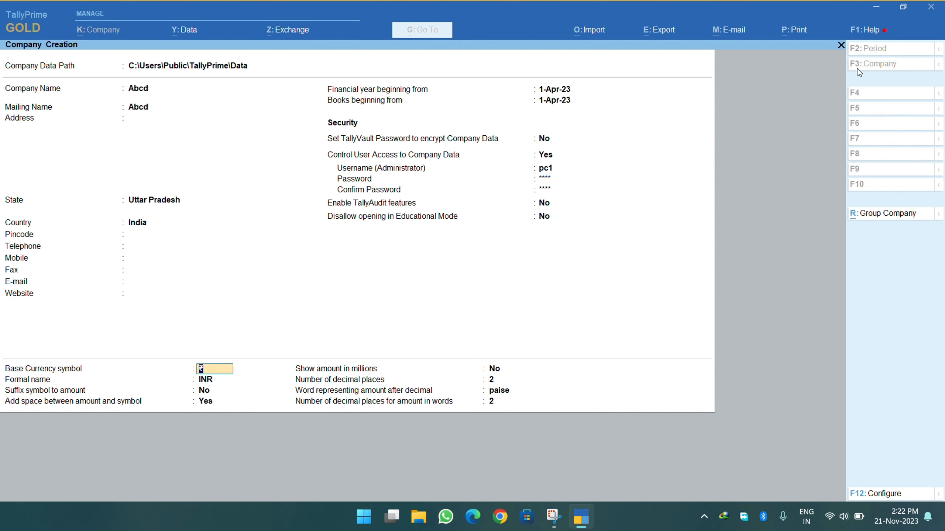
pyautogui.press('Return')
pyautogui.press('Return')
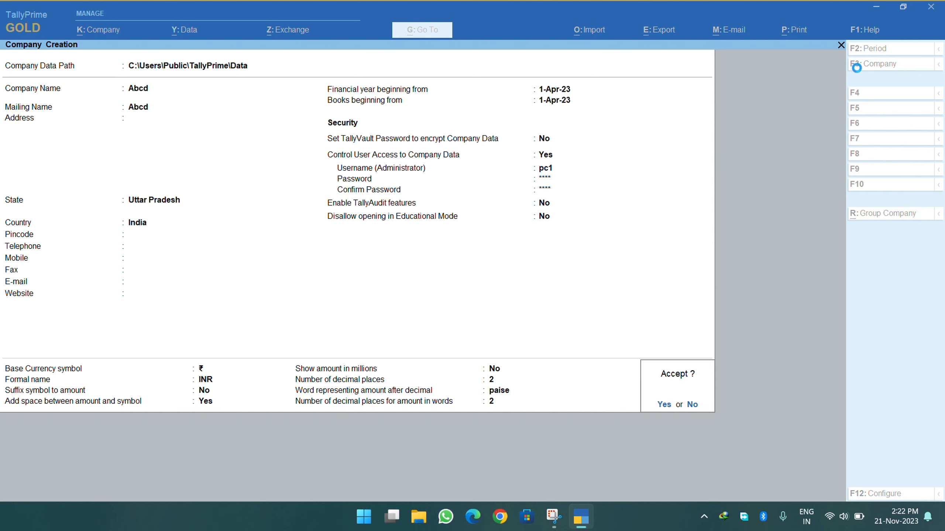
# Accept creating Abcd and log in with the administrator username and password
pyautogui.press('Return')
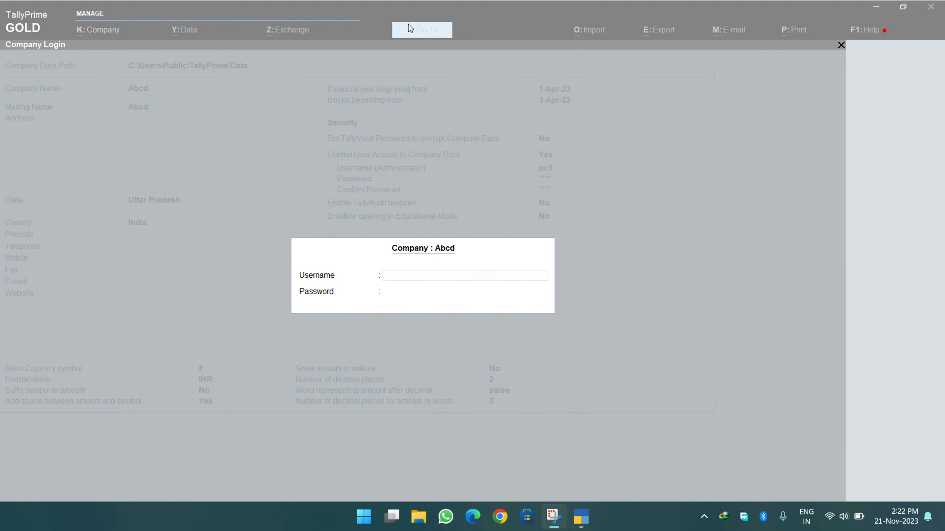
pyautogui.click(422, 266)
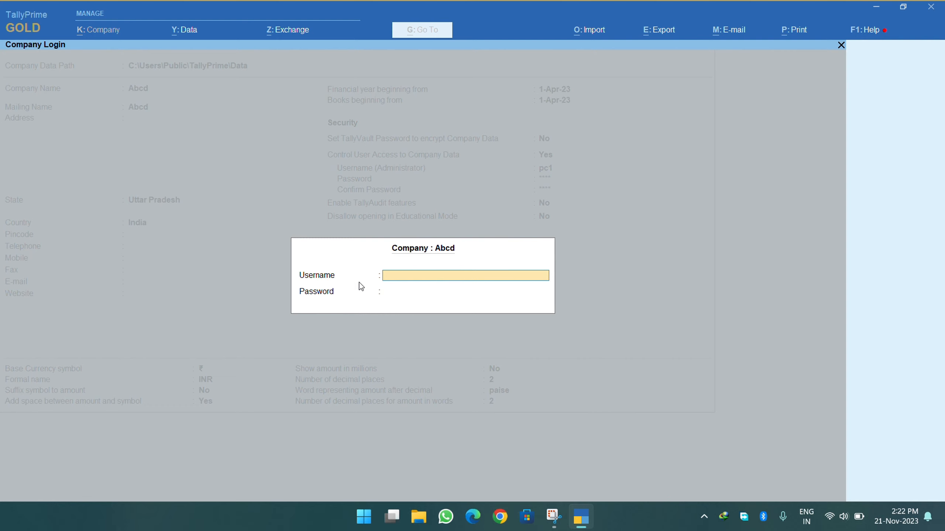
pyautogui.write('pc1')
pyautogui.press('Return')
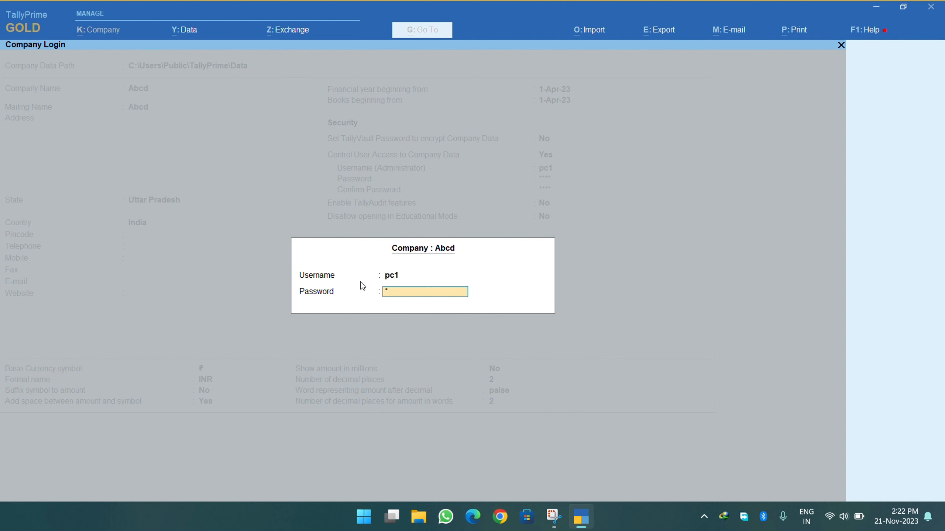
pyautogui.press('Return')
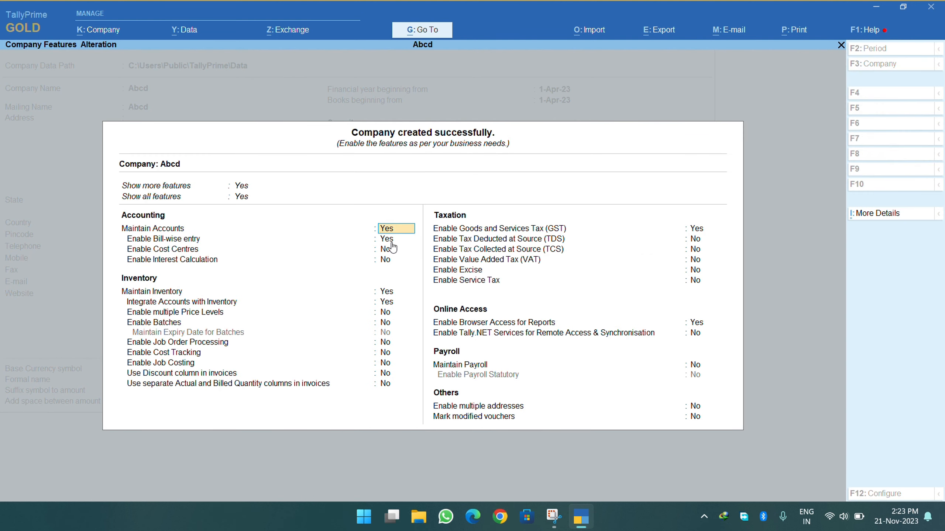
# Set Enable Bill-wise entry and GST to No and accept the Company Features screen
pyautogui.press('Return')
pyautogui.write('n')
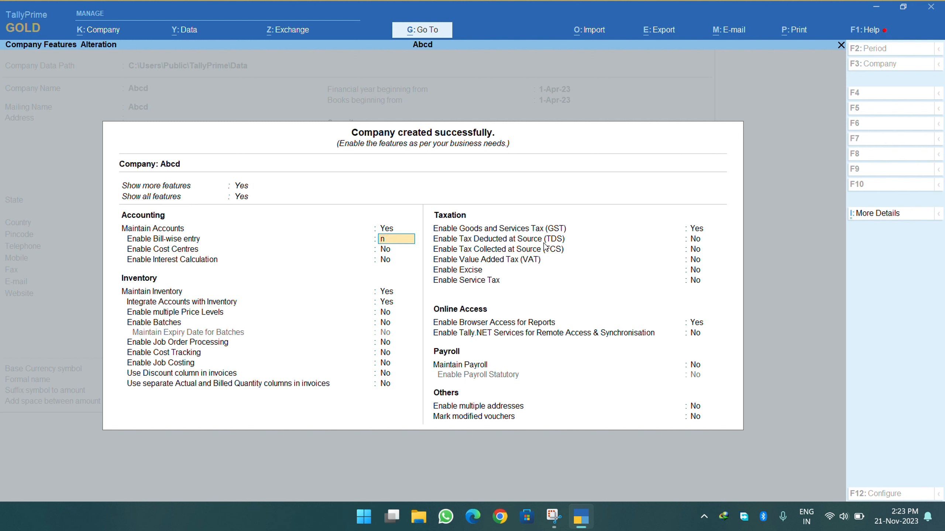
pyautogui.click(693, 229)
pyautogui.write('n')
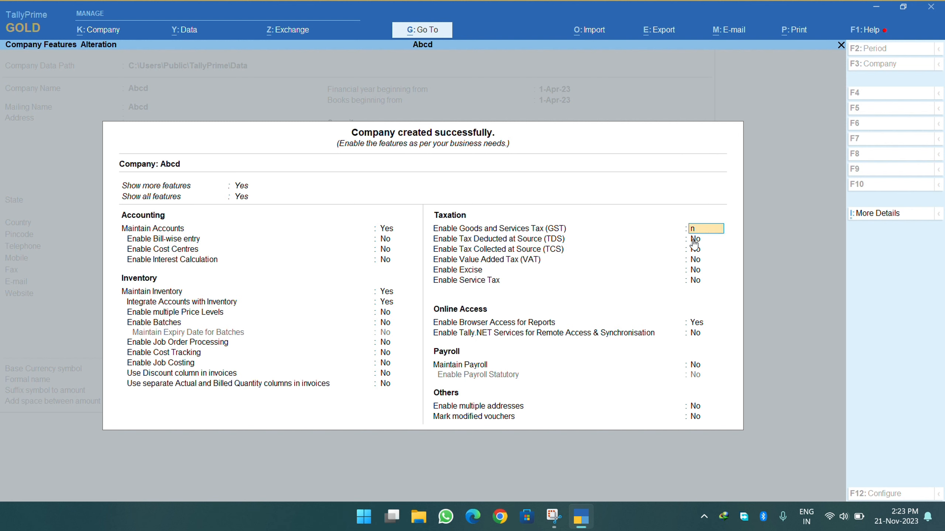
pyautogui.click(613, 269)
pyautogui.press('Return')
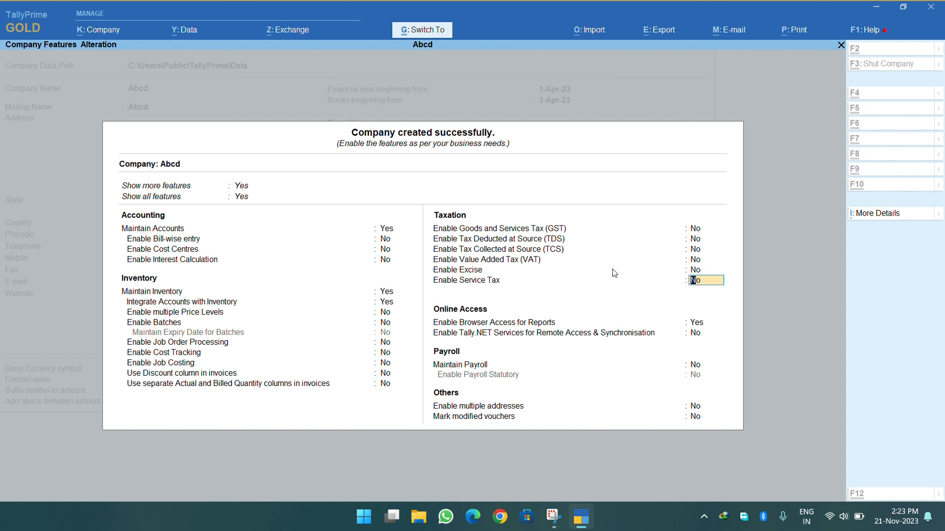
pyautogui.hotkey('ctrl', 'a')
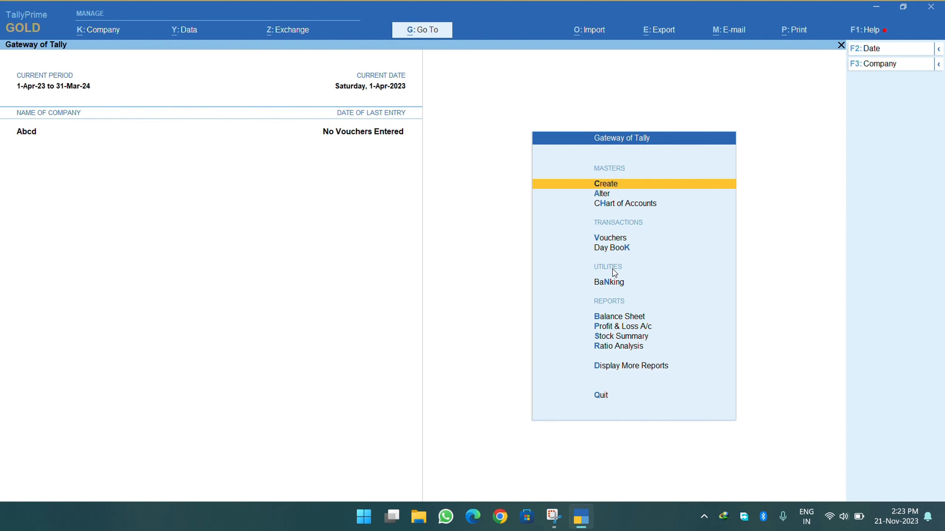
# View Abcd's security fields in the Alter Company form without changing anything
pyautogui.press('F3')
pyautogui.press('Up')
pyautogui.press('Up')
pyautogui.press('Up')
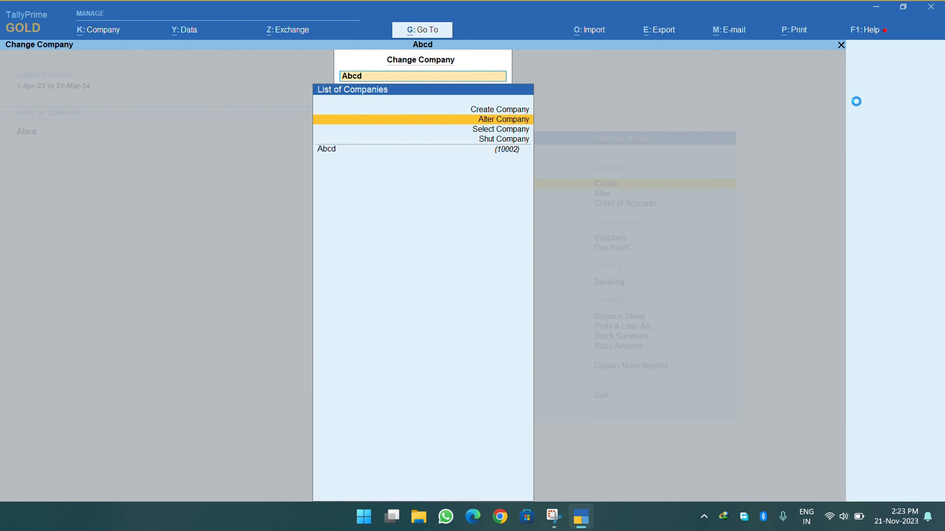
pyautogui.press('Return')
pyautogui.press('Return')
pyautogui.press('Return')
pyautogui.press('Return')
pyautogui.press('Return')
pyautogui.press('Return')
pyautogui.press('Return')
pyautogui.press('Return')
pyautogui.press('Return')
pyautogui.press('Return')
pyautogui.press('Return')
pyautogui.press('Return')
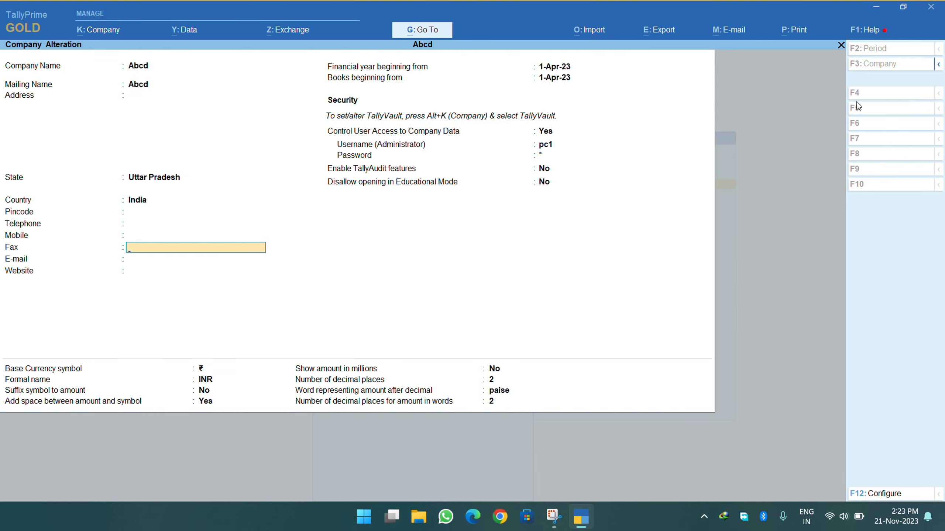
pyautogui.press('Return')
pyautogui.press('Return')
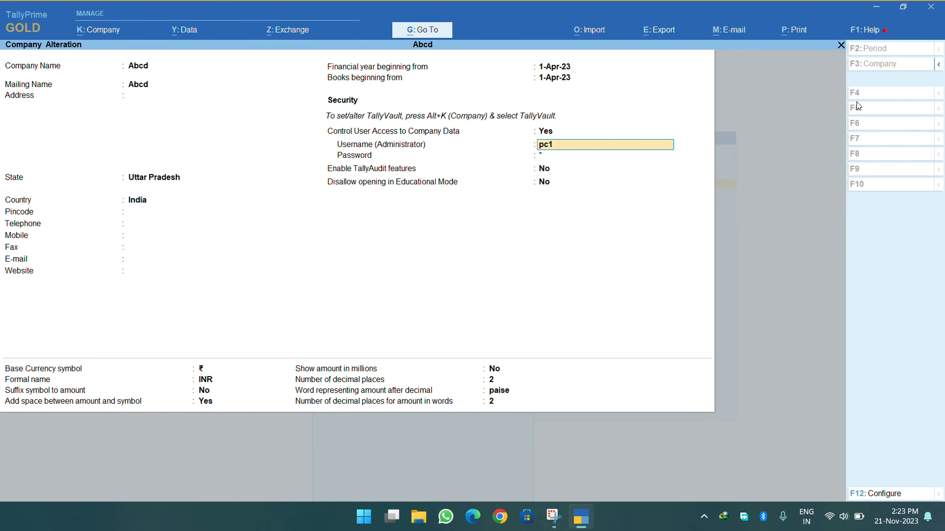
pyautogui.press('Up')
pyautogui.press('Escape')
# Choose Shut Company from the company list to select Abcd for shutting
pyautogui.press('Return')
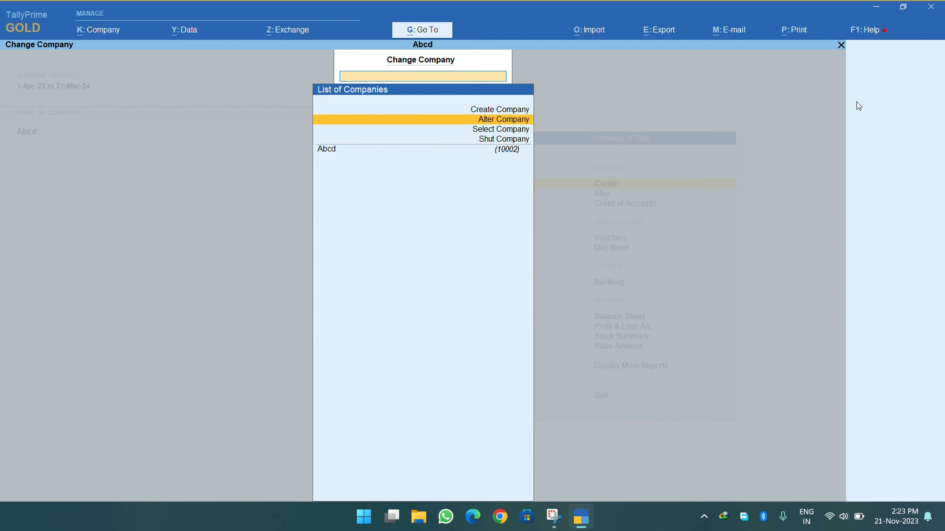
pyautogui.press('Down')
pyautogui.press('Down')
pyautogui.press('Return')
# Go through the shut prompt for Abcd and reselect Abcd, keeping it open
pyautogui.press('Return')
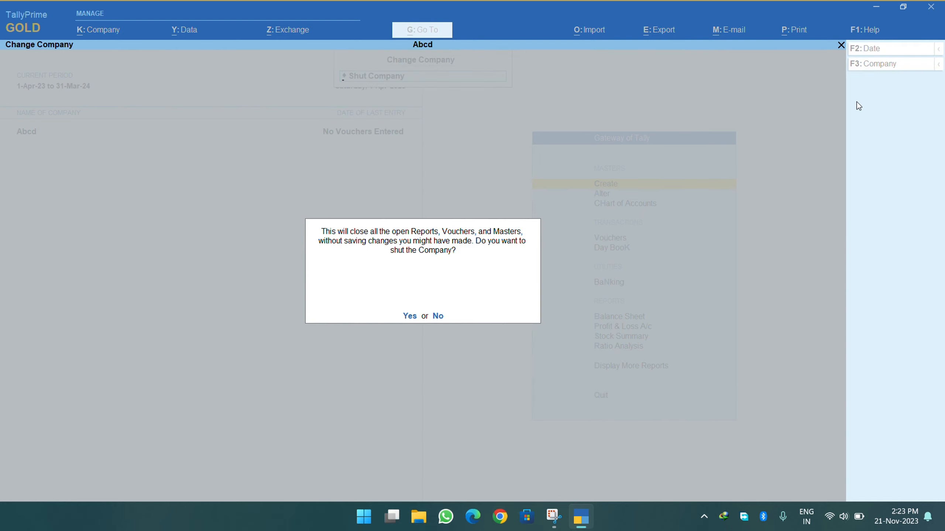
pyautogui.press('Return')
pyautogui.press('Down')
pyautogui.press('Up')
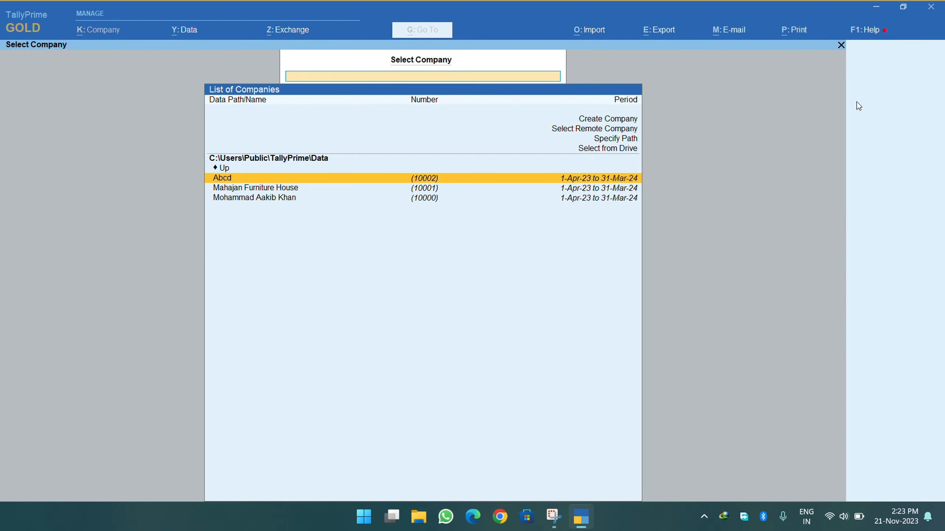
pyautogui.press('Return')
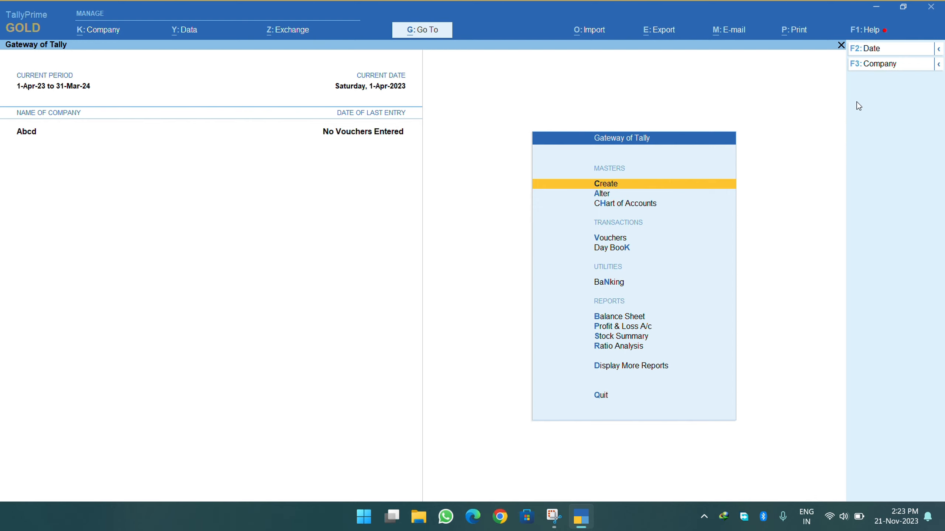
# Open Abcd's Alter Company form, quit it unchanged, and bring up the Company menu
pyautogui.press('F3')
pyautogui.press('Up')
pyautogui.press('Up')
pyautogui.press('Up')
pyautogui.press('Up')
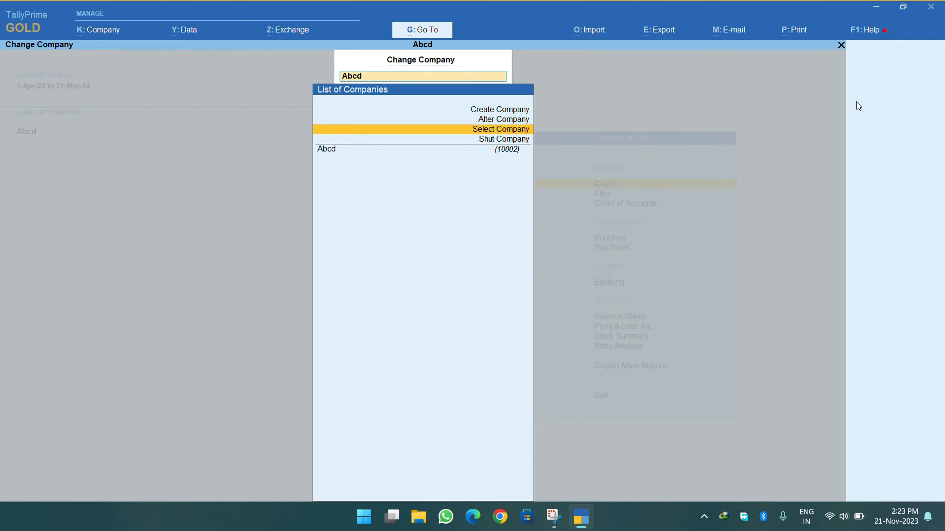
pyautogui.press('Down')
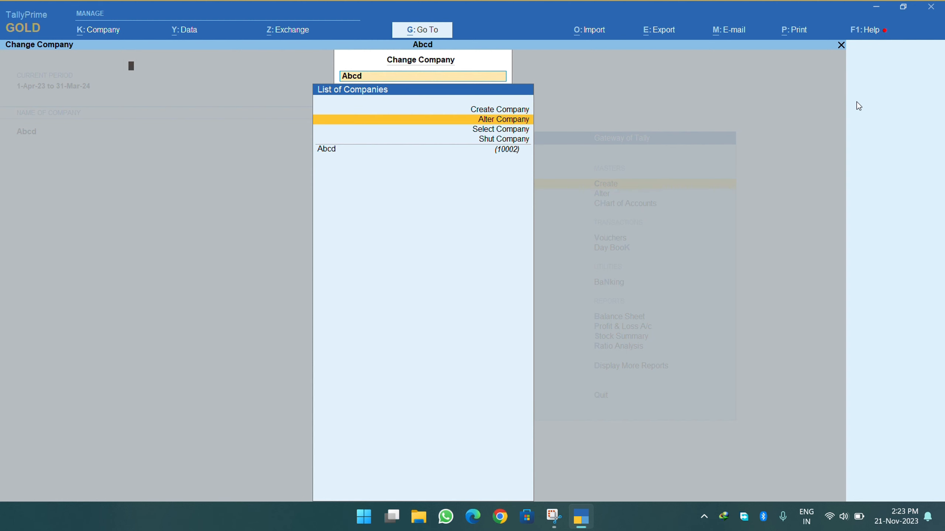
pyautogui.press('Return')
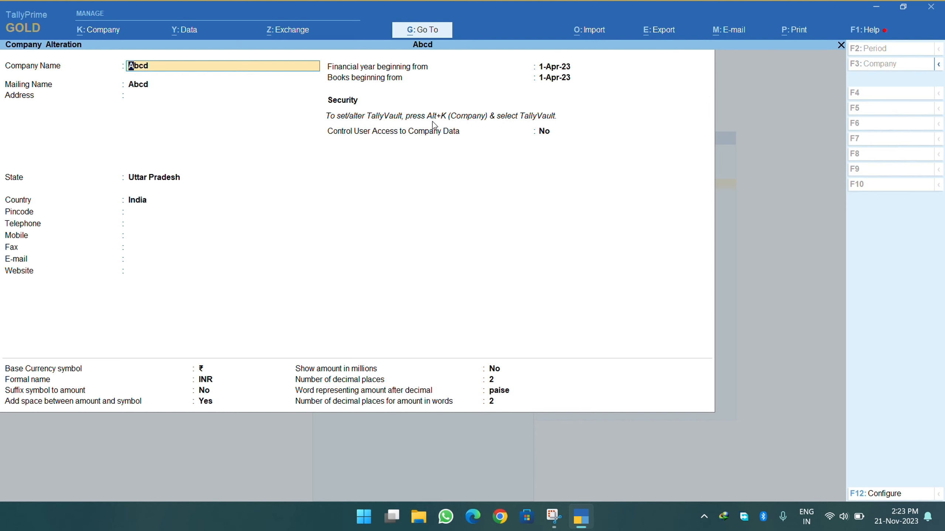
pyautogui.press('Escape')
pyautogui.press('Escape')
pyautogui.press('Return')
pyautogui.press('Escape')
pyautogui.press('Escape')
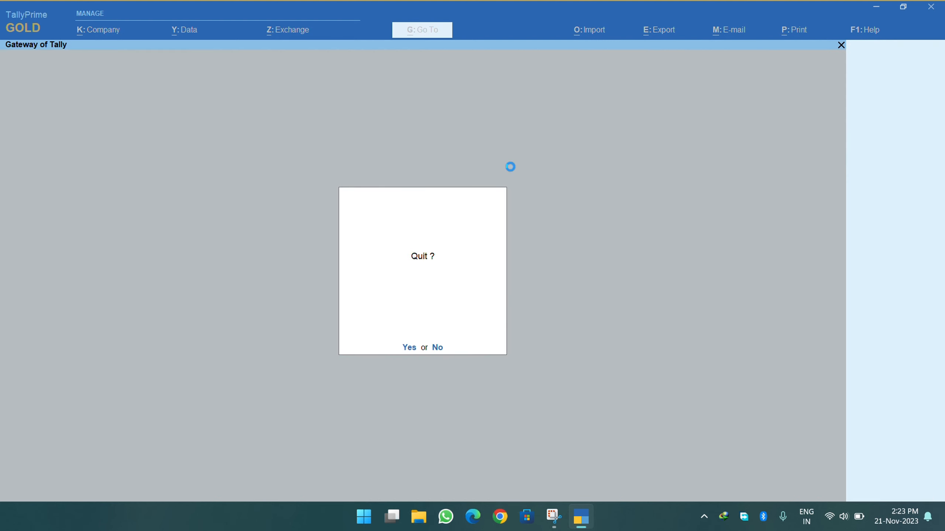
pyautogui.press('Escape')
pyautogui.hotkey('alt', 'k')
# Set a TallyVault encryption password for Abcd (10002) and confirm it
pyautogui.press('Down')
pyautogui.press('Down')
pyautogui.press('Down')
pyautogui.press('Down')
pyautogui.press('Down')
pyautogui.press('Down')
pyautogui.press('Down')
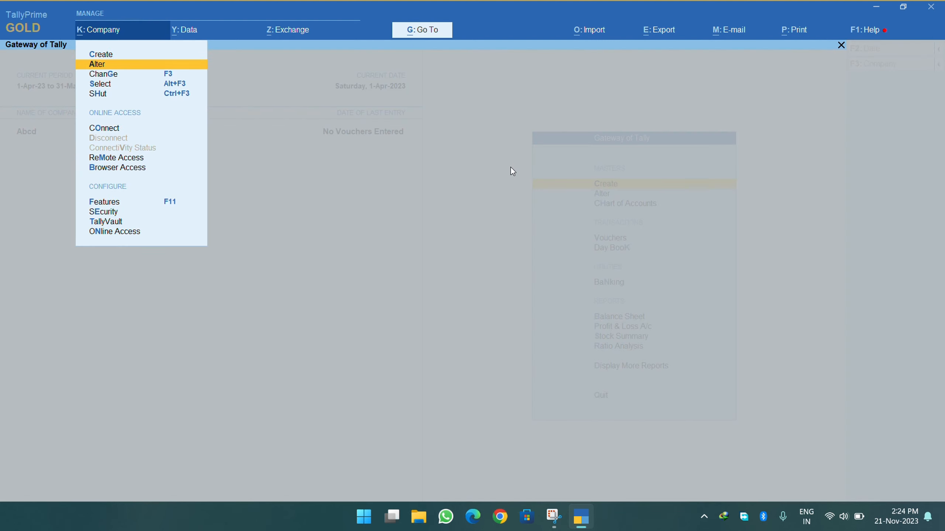
pyautogui.press('Down')
pyautogui.press('Down')
pyautogui.press('Down')
pyautogui.press('Return')
pyautogui.press('Return')
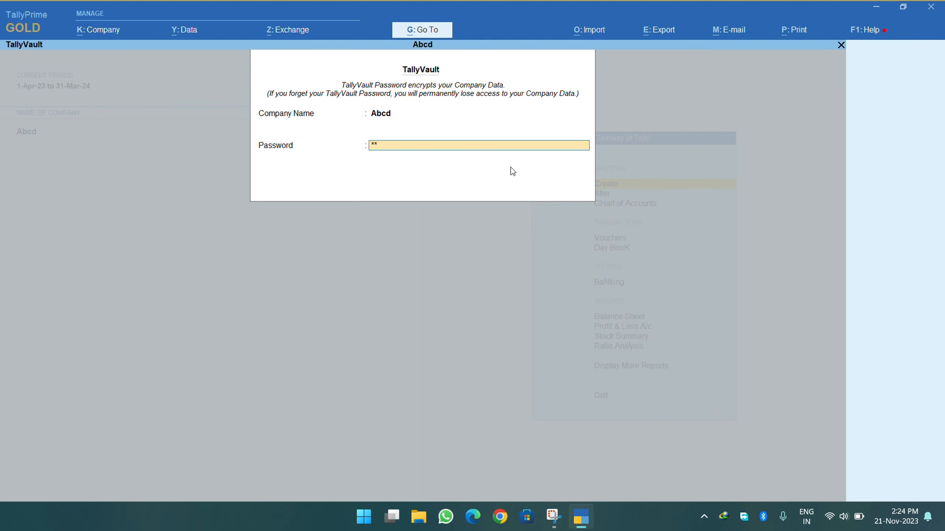
pyautogui.press('Return')
pyautogui.write('***')
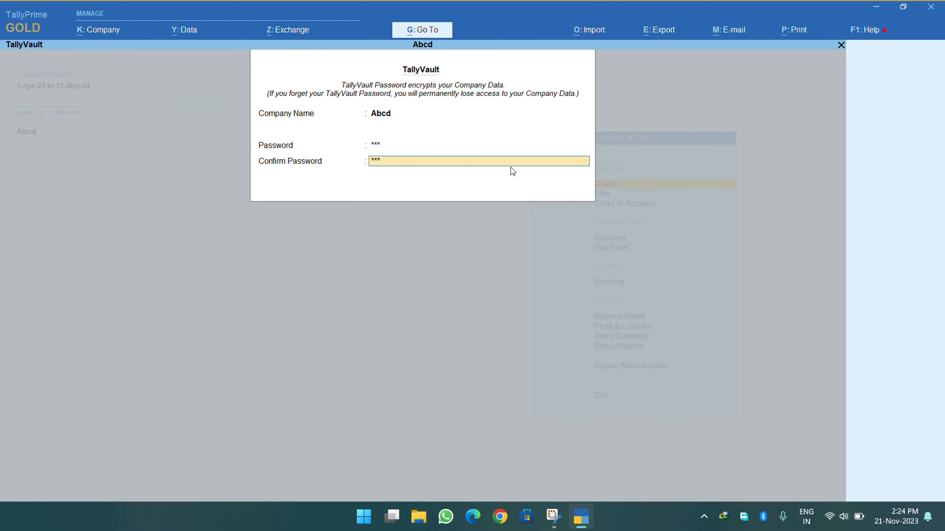
pyautogui.press('Return')
pyautogui.press('Return')
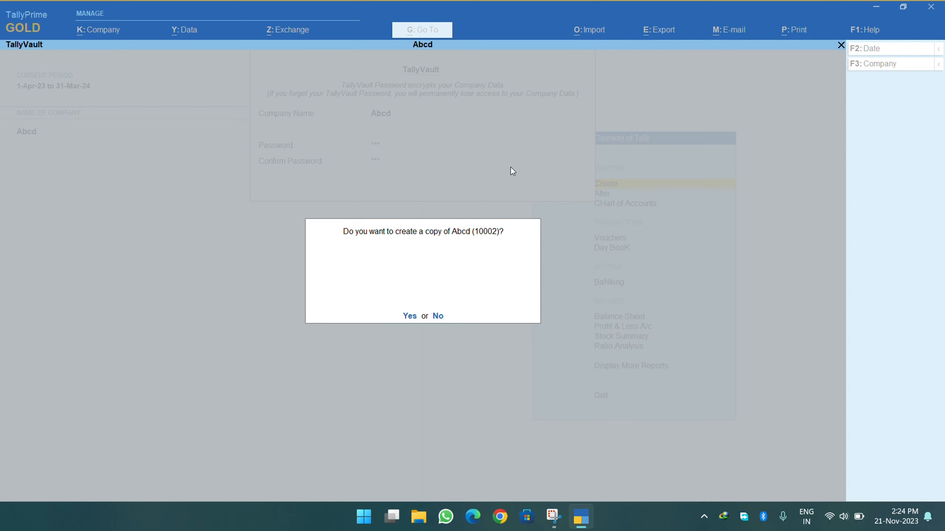
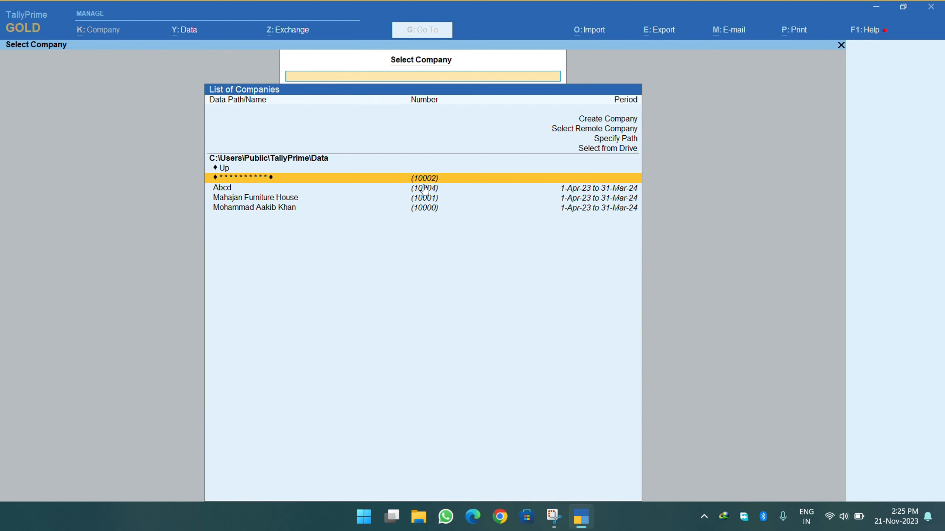
# Open the encrypted company Abcd (10002) with its TallyVault password, reaching the Gateway of Tally
pyautogui.click(259, 187)
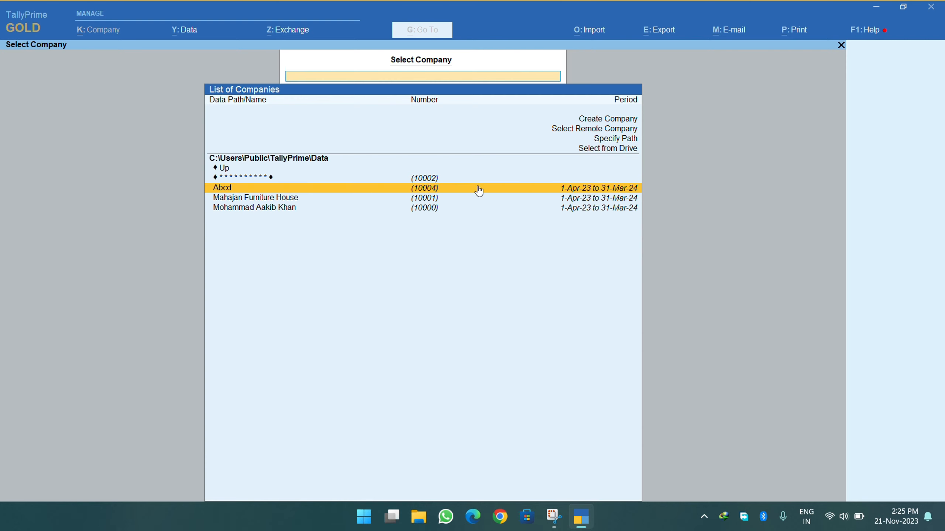
pyautogui.click(431, 182)
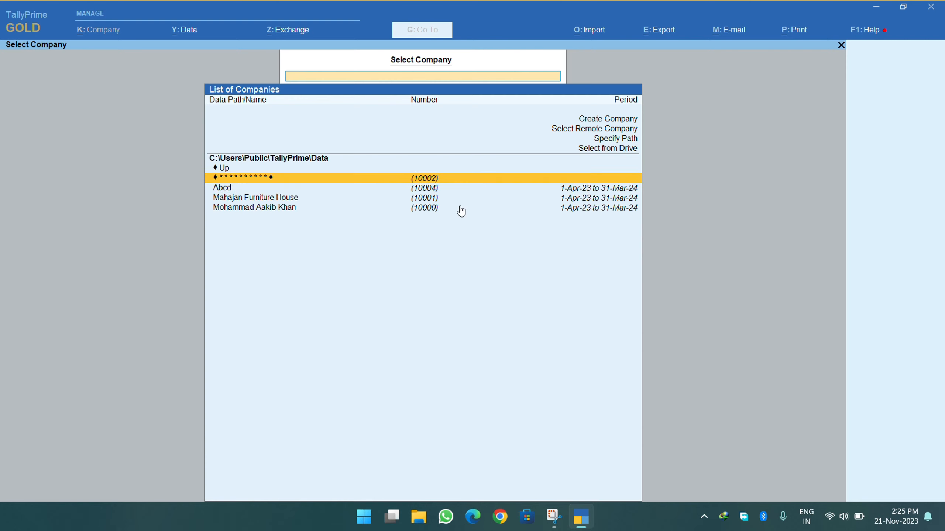
pyautogui.press('Return')
pyautogui.press('Return')
pyautogui.press('Escape')
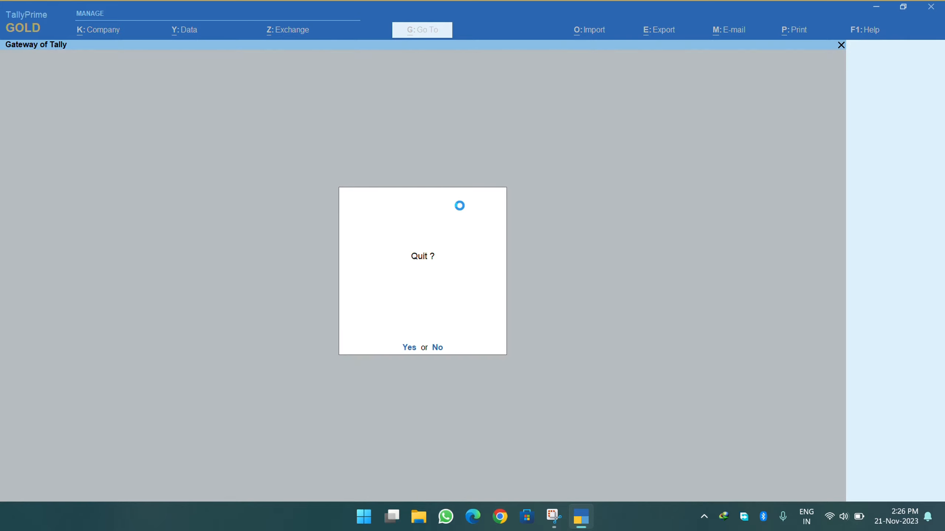
# Cancel the quit prompt and shut the currently loaded company
pyautogui.press('Escape')
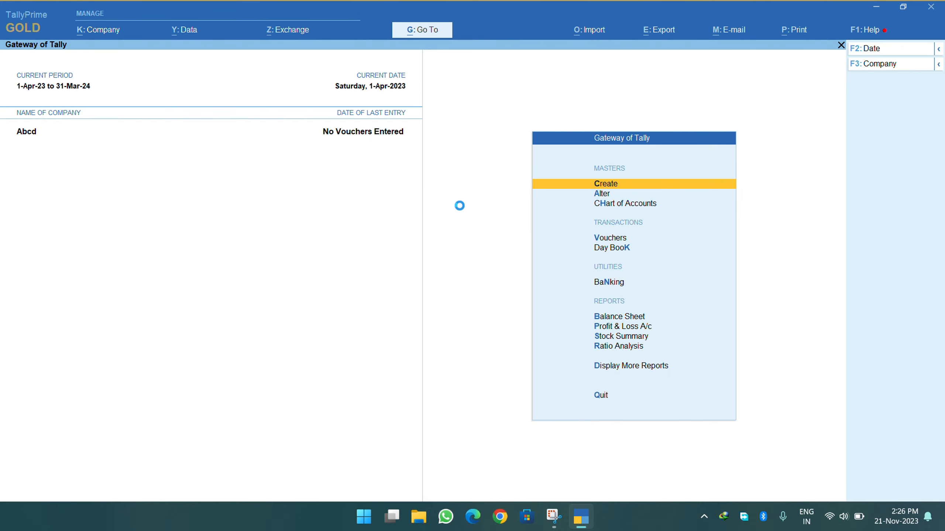
pyautogui.press('F3')
pyautogui.press('Up')
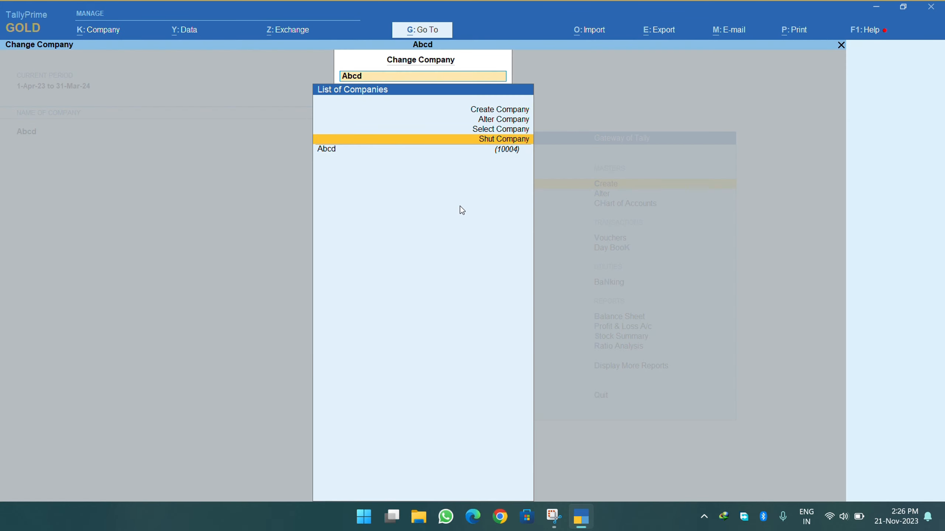
pyautogui.press('Return')
pyautogui.press('Return')
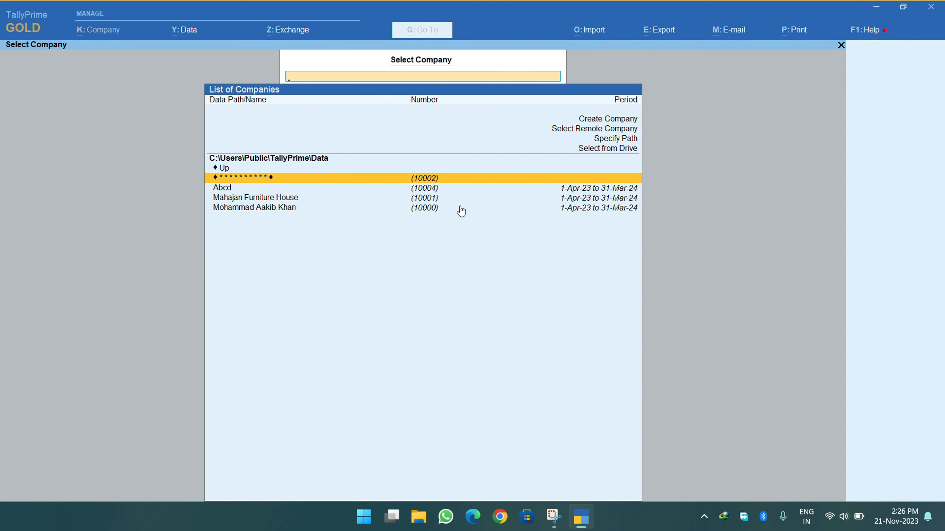
# Load the unencrypted Abcd (10004) from Select Company and open its Company menu
pyautogui.press('Down')
pyautogui.press('Up')
pyautogui.press('Down')
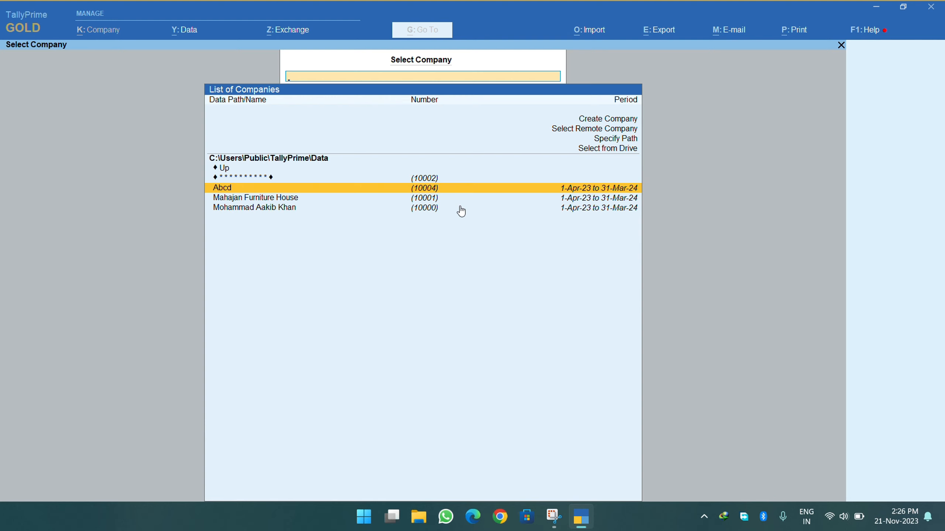
pyautogui.press('Return')
pyautogui.hotkey('alt', 'k')
pyautogui.press('Up')
pyautogui.press('Up')
pyautogui.press('Up')
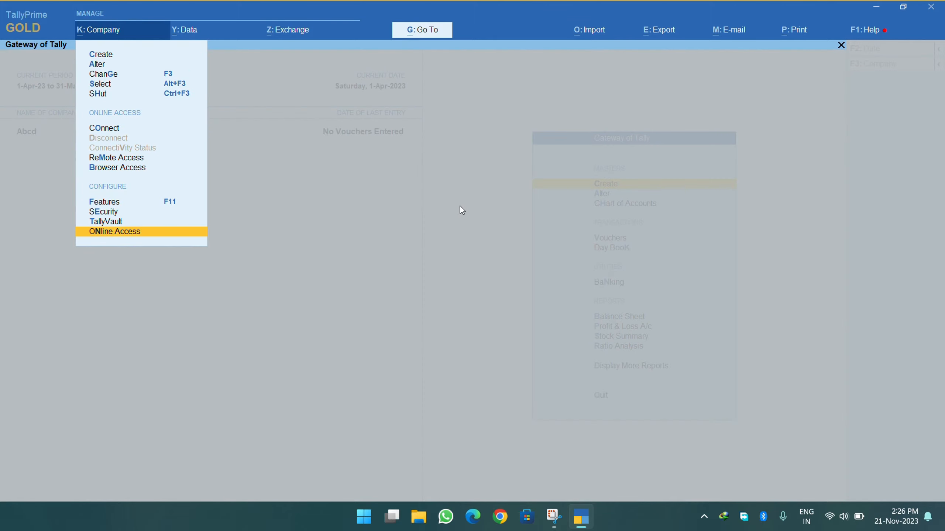
# Start TallyVault encryption for Abcd, enter the old password, and decline making a copy
pyautogui.press('Down')
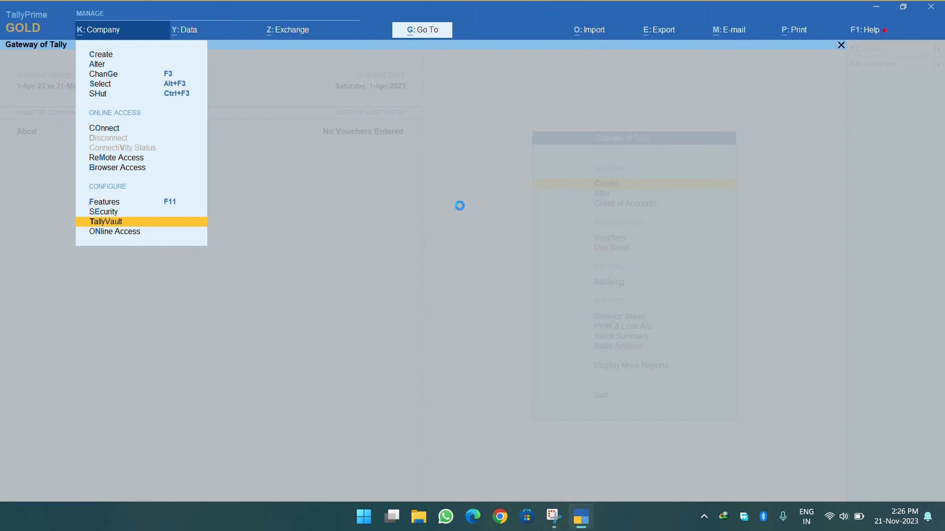
pyautogui.press('Return')
pyautogui.press('Return')
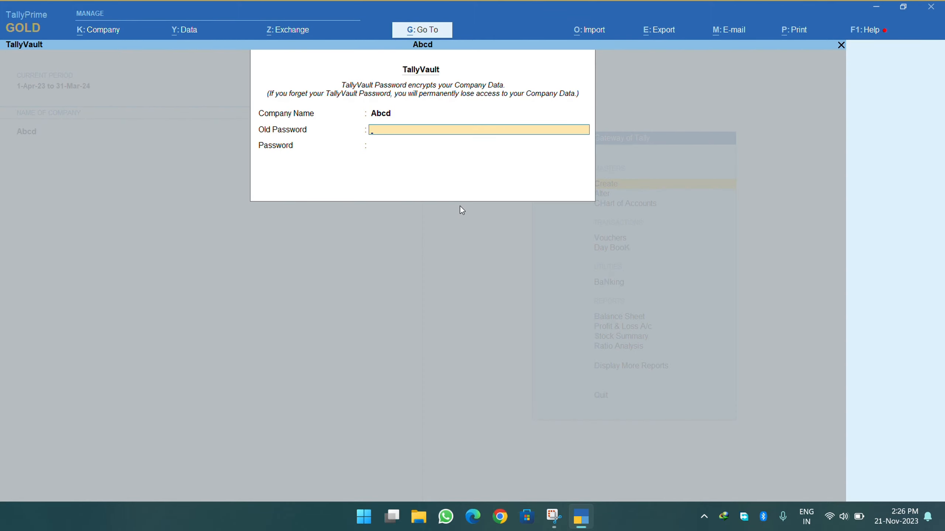
pyautogui.write('***')
pyautogui.press('Return')
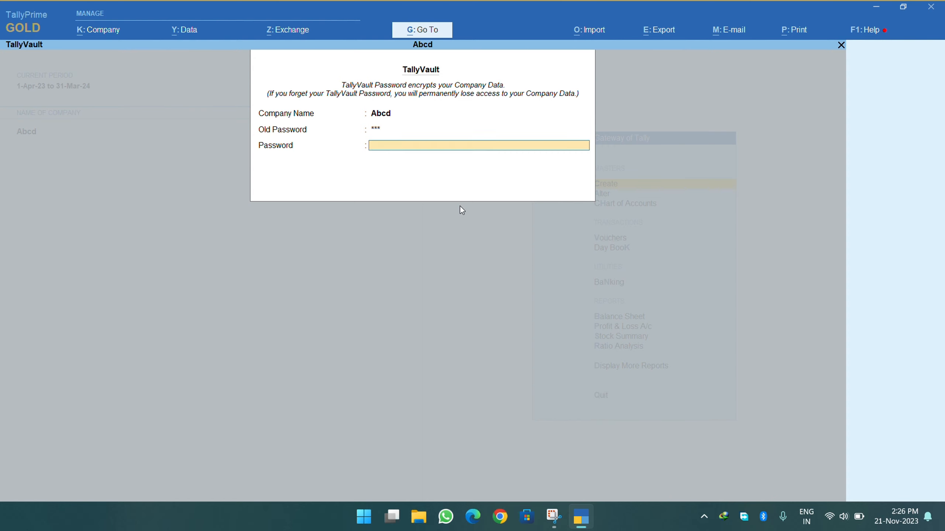
pyautogui.press('Return')
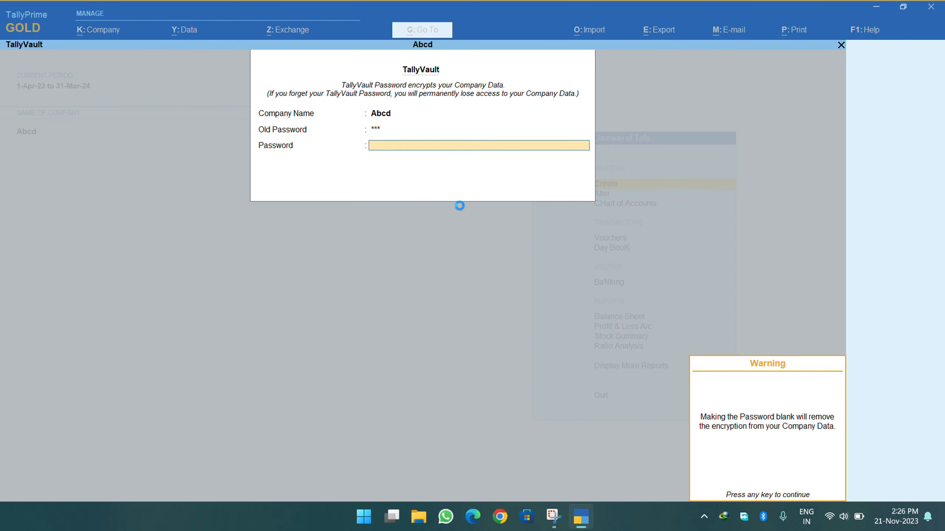
pyautogui.press('Return')
pyautogui.press('y')
pyautogui.press('n')
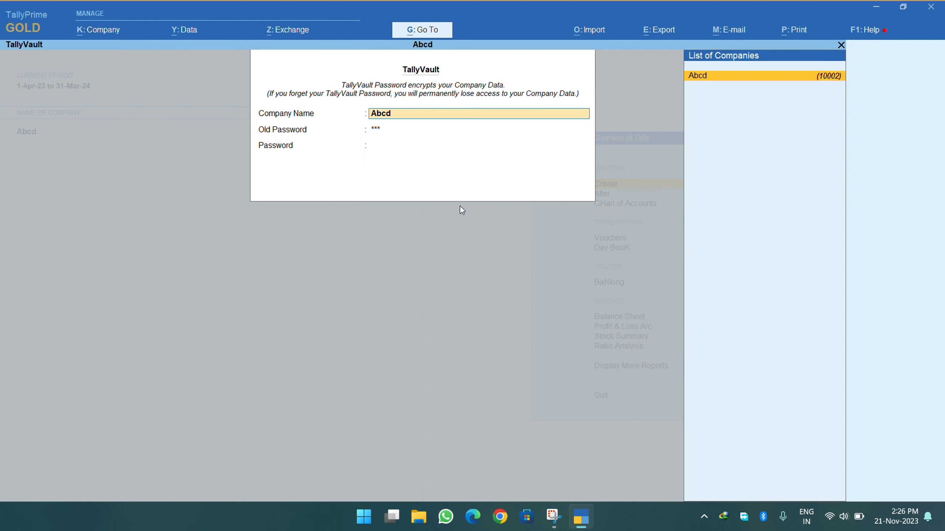
pyautogui.press('Return')
pyautogui.press('Return')
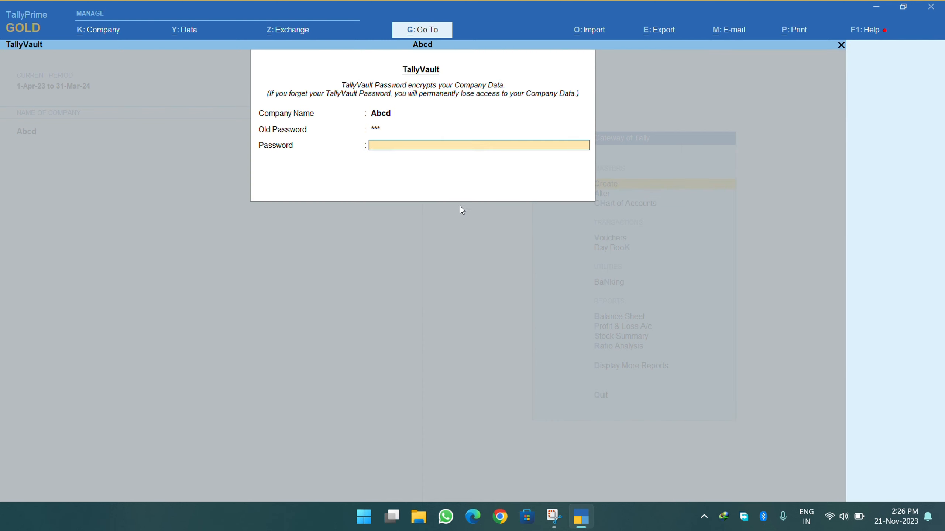
# Enter and confirm a new TallyVault password and accept the password change
pyautogui.write('***')
pyautogui.press('Return')
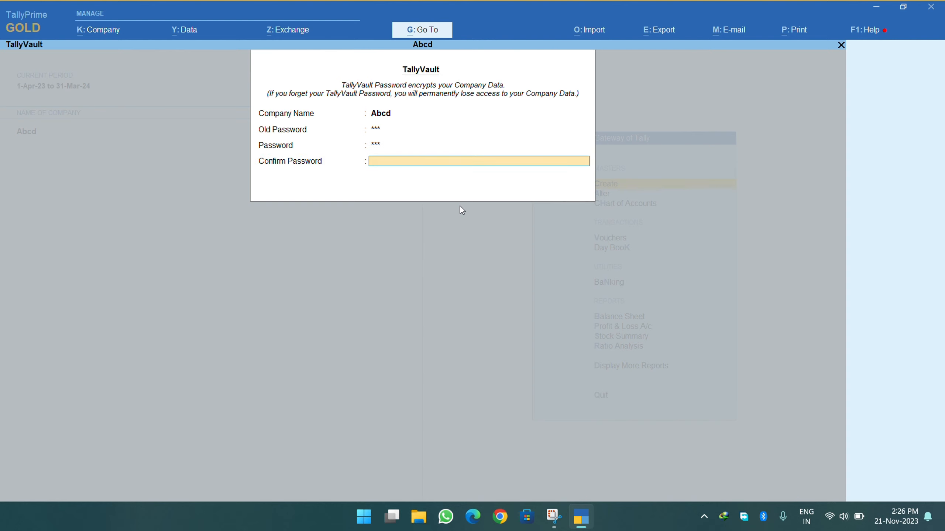
pyautogui.write('***')
pyautogui.press('Return')
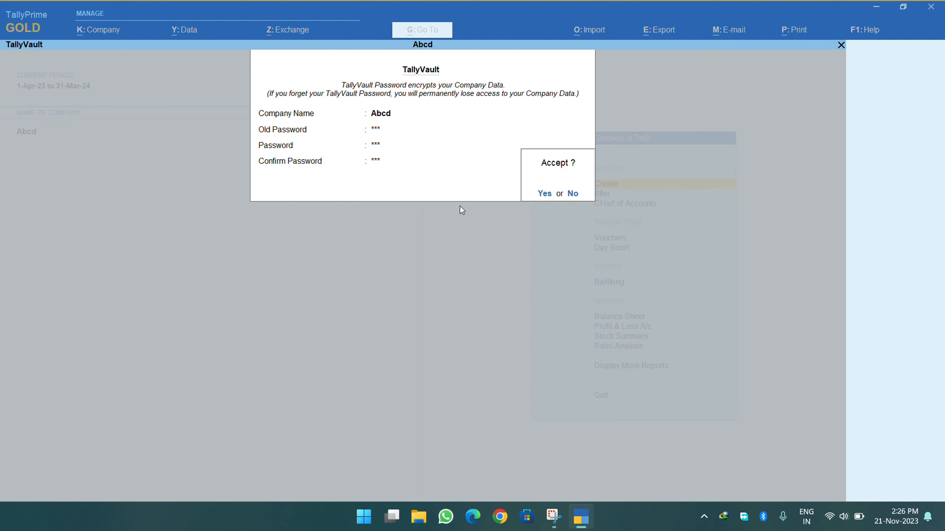
pyautogui.press('y')
pyautogui.press('y')
pyautogui.press('y')
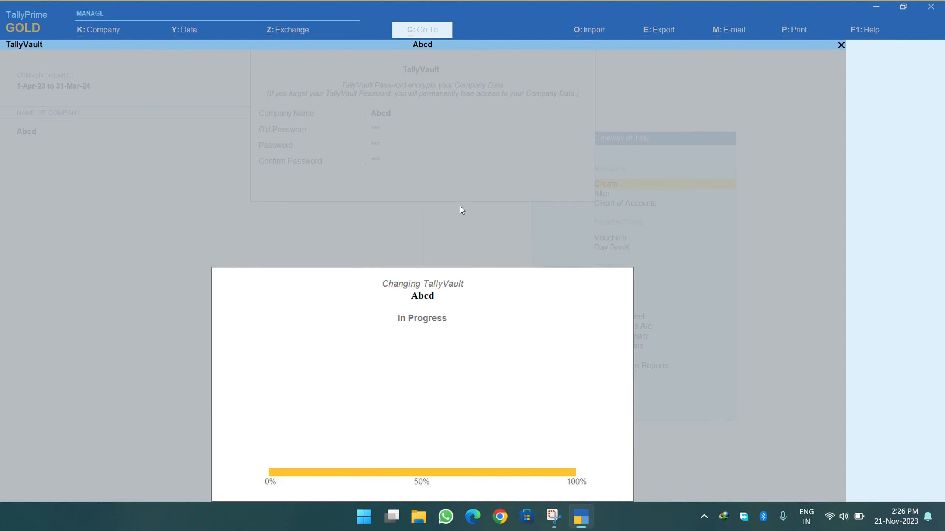
pyautogui.press('Return')
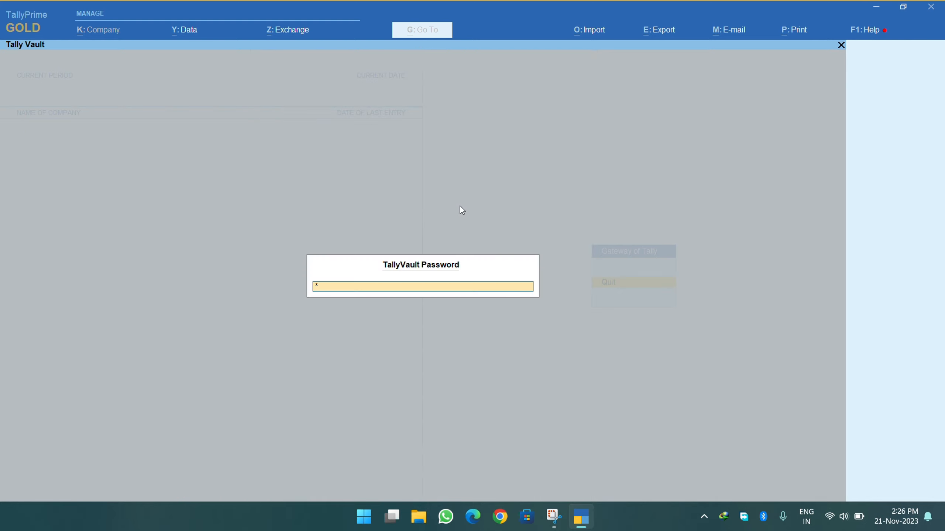
pyautogui.press('Escape')
pyautogui.press('Escape')
pyautogui.press('Escape')
pyautogui.press('Escape')
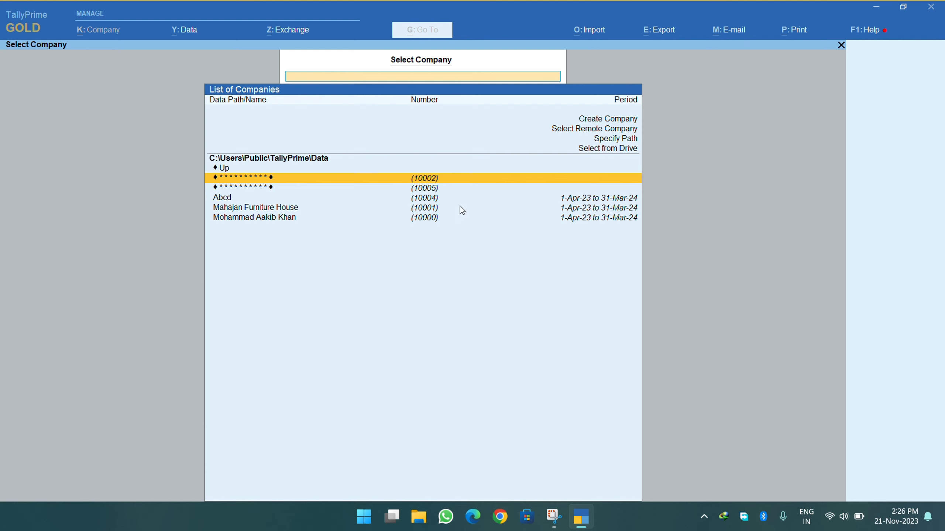
# Open the encrypted Abcd (10002) by submitting its vault password
pyautogui.press('Down')
pyautogui.press('Up')
pyautogui.press('Return')
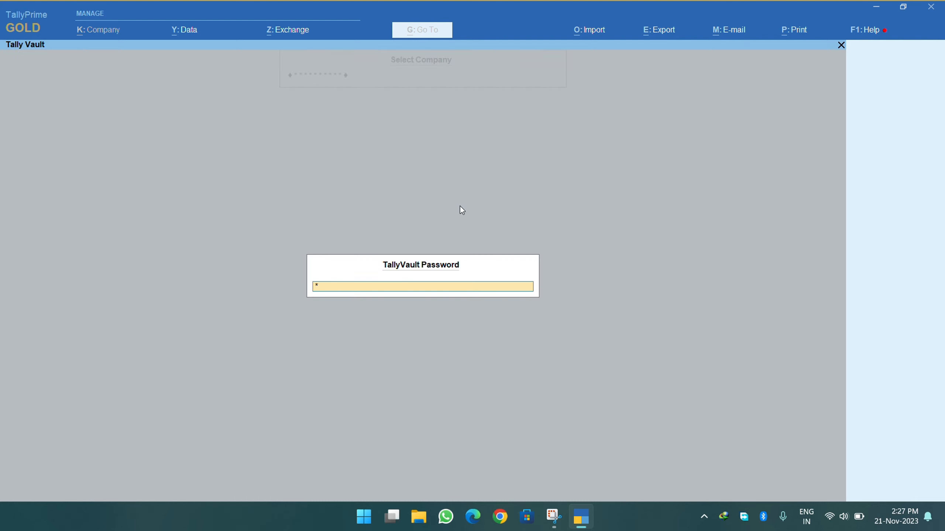
pyautogui.press('Return')
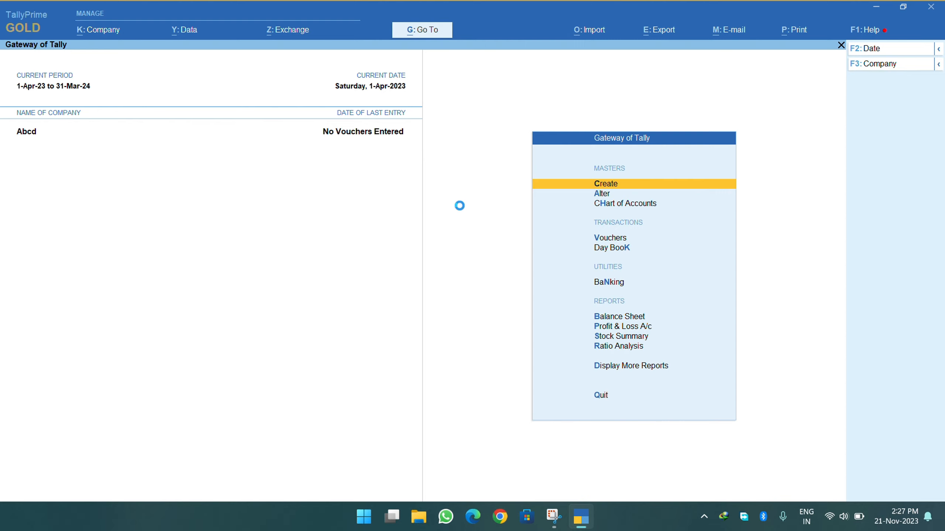
# Bring up Abcd's Alter Company screen and request deletion with Alt+D
pyautogui.press('F3')
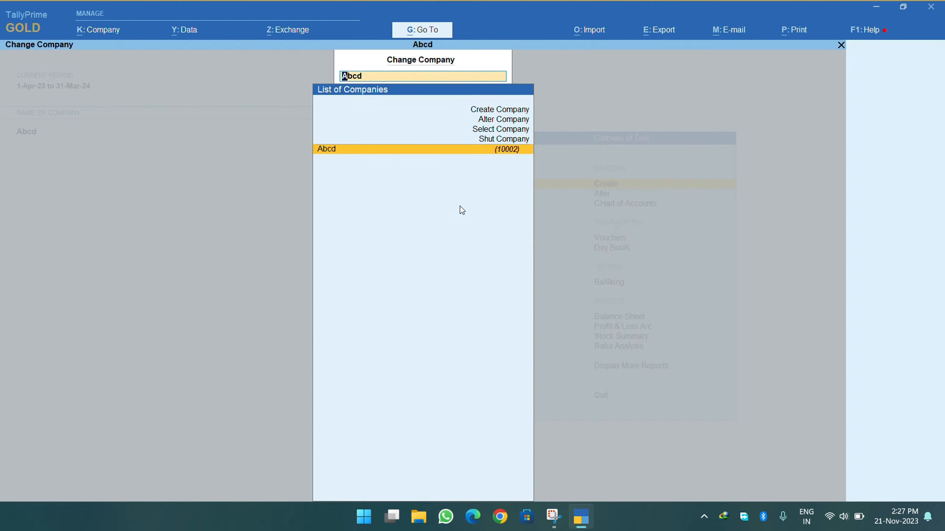
pyautogui.press('Up')
pyautogui.press('Up')
pyautogui.press('Up')
pyautogui.press('Return')
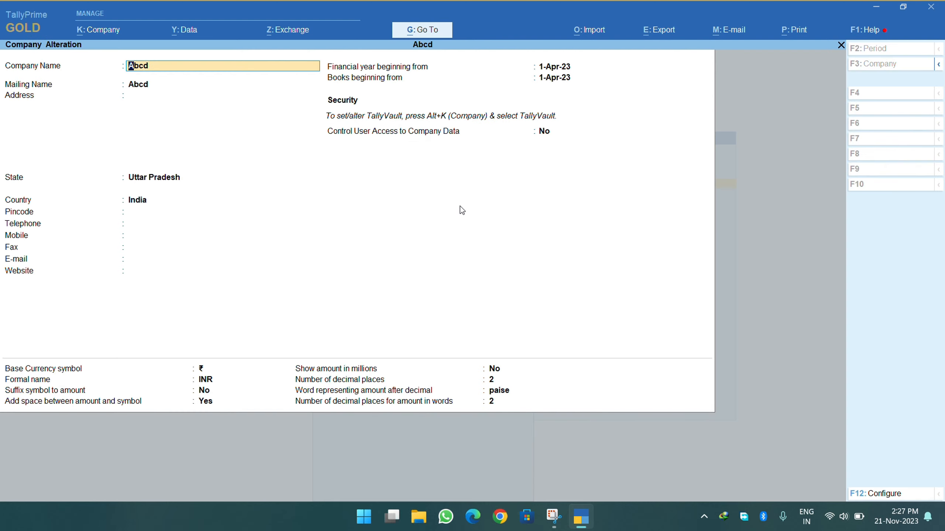
pyautogui.hotkey('alt', 'd')
pyautogui.press('Return')
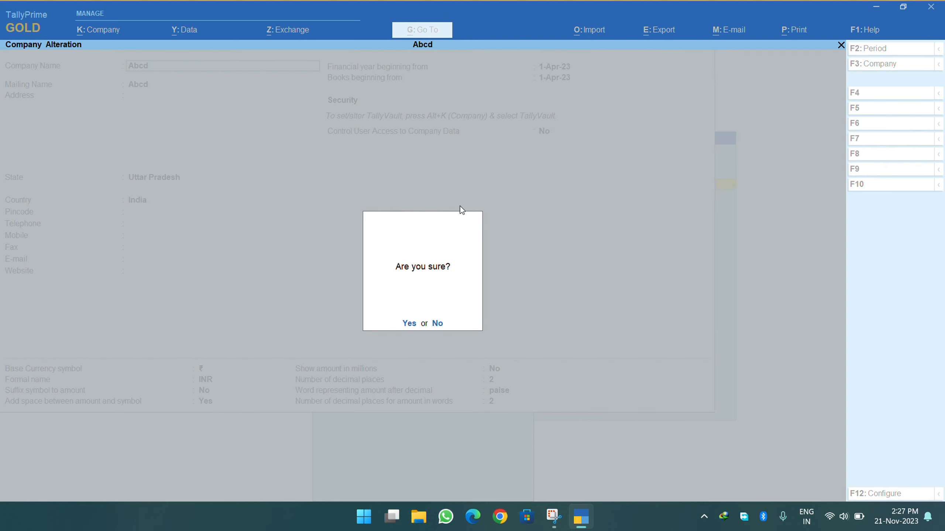
pyautogui.press('Return')
# Reopen Abcd's alteration and delete the company, answering Yes to both confirmations
pyautogui.press('Down')
pyautogui.press('Return')
pyautogui.press('F3')
pyautogui.press('Up')
pyautogui.press('Up')
pyautogui.press('Up')
pyautogui.press('Return')
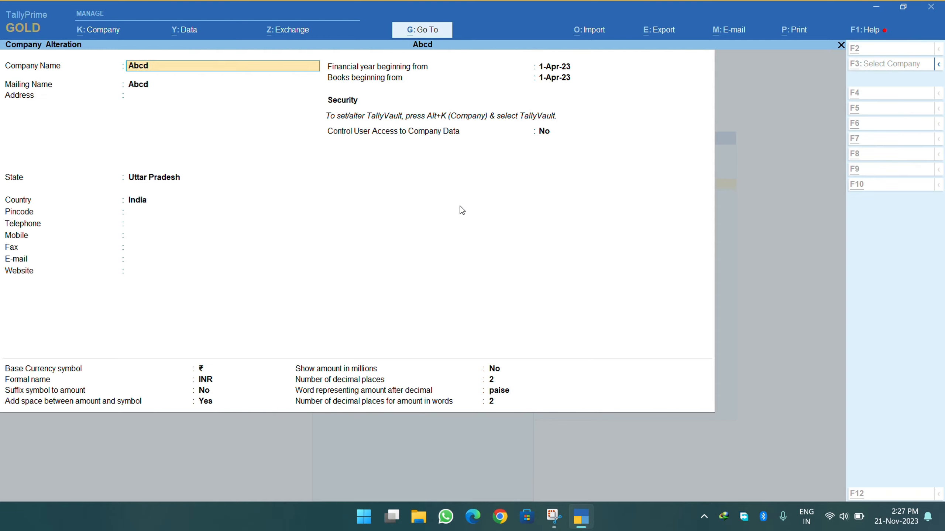
pyautogui.hotkey('alt', 'd')
pyautogui.press('y')
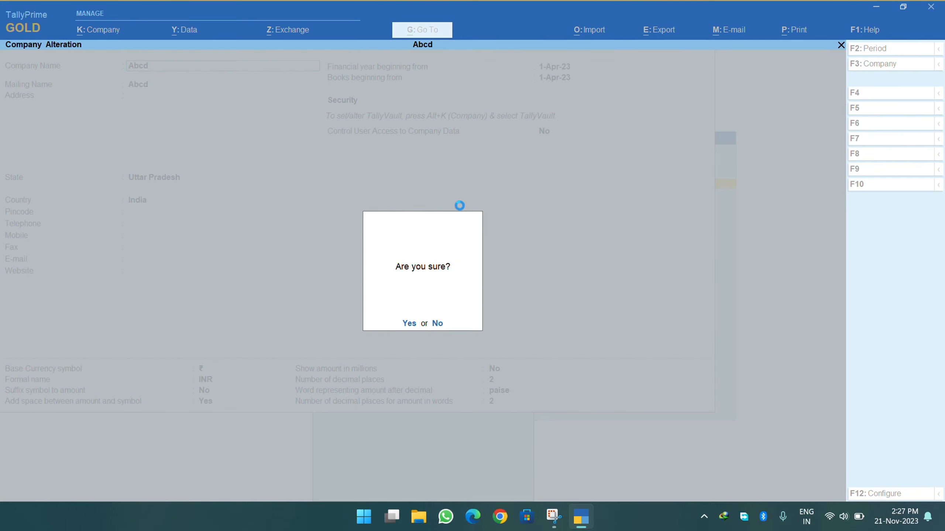
pyautogui.press('y')
# Load company 10000 and open its Company Alteration screen
pyautogui.press('Down')
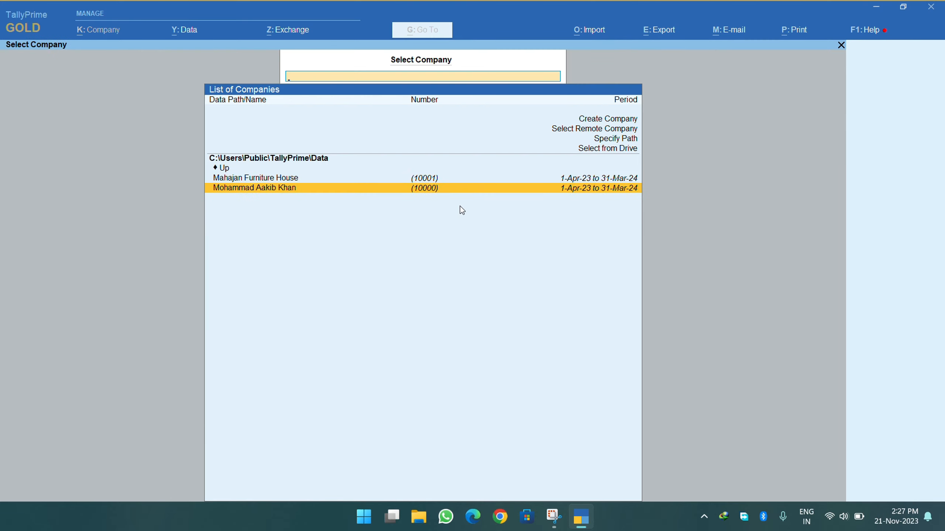
pyautogui.press('Return')
pyautogui.press('F3')
pyautogui.press('Up')
pyautogui.press('Up')
pyautogui.press('Up')
pyautogui.press('Return')
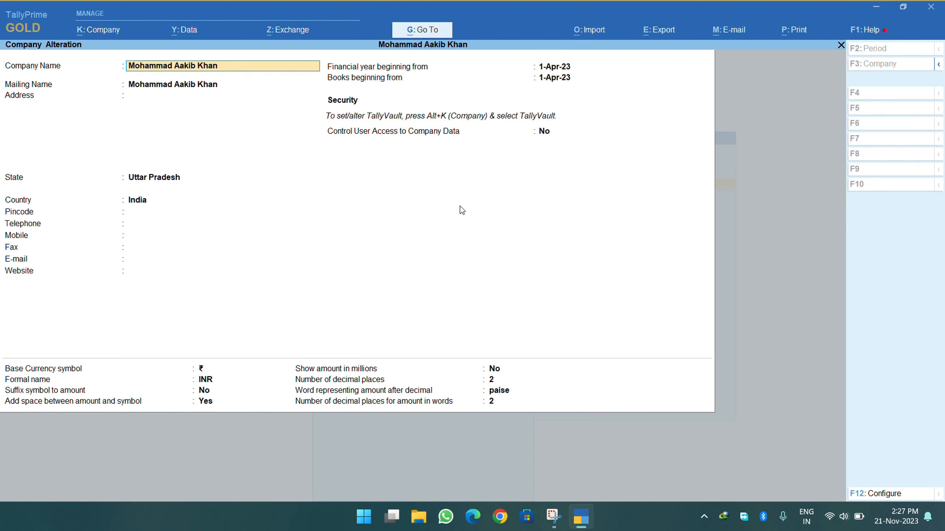
# Set Control User Access to Yes for company 10000 with an administrator username and confirmed password
pyautogui.click(544, 133)
pyautogui.write('ye')
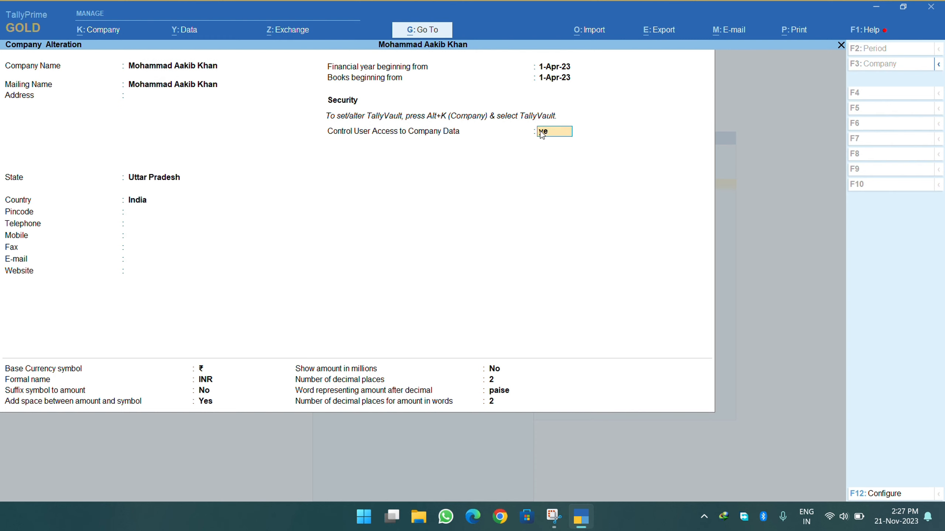
pyautogui.press('Return')
pyautogui.write('pc1')
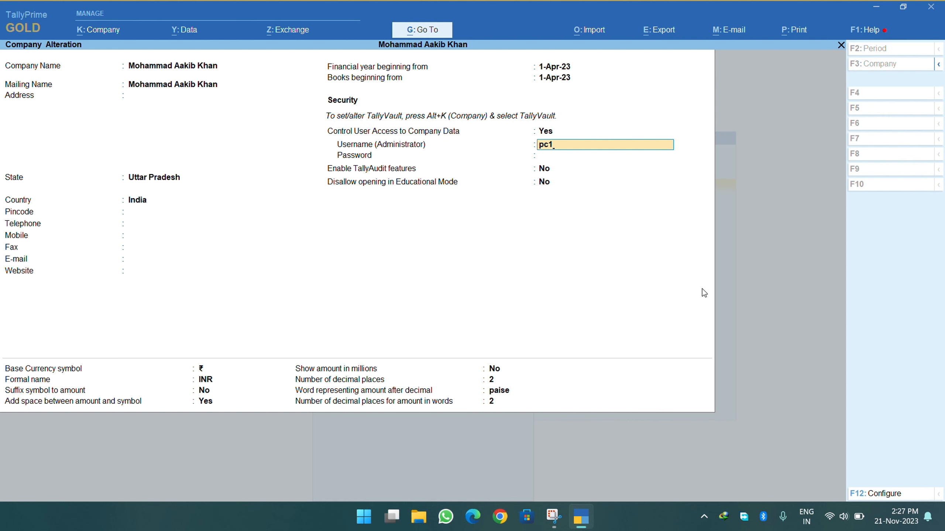
pyautogui.press('Return')
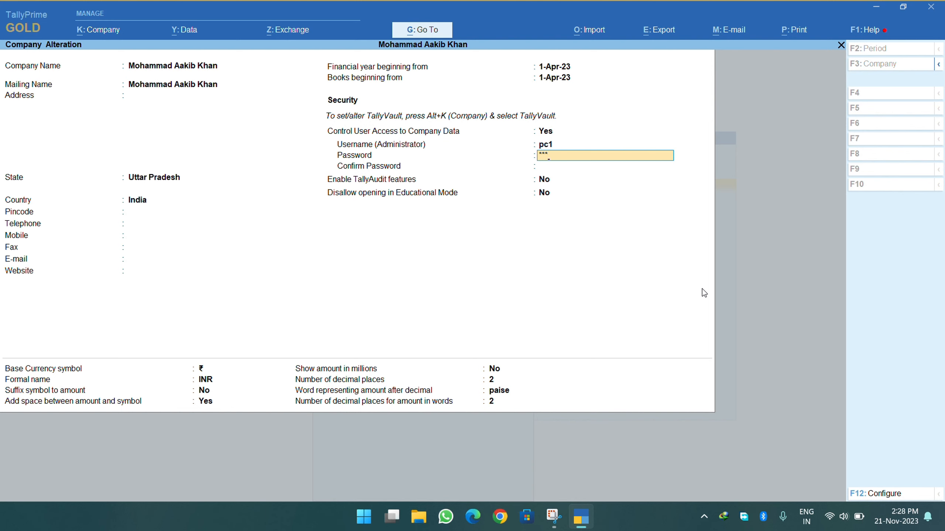
pyautogui.press('Return')
pyautogui.write('3')
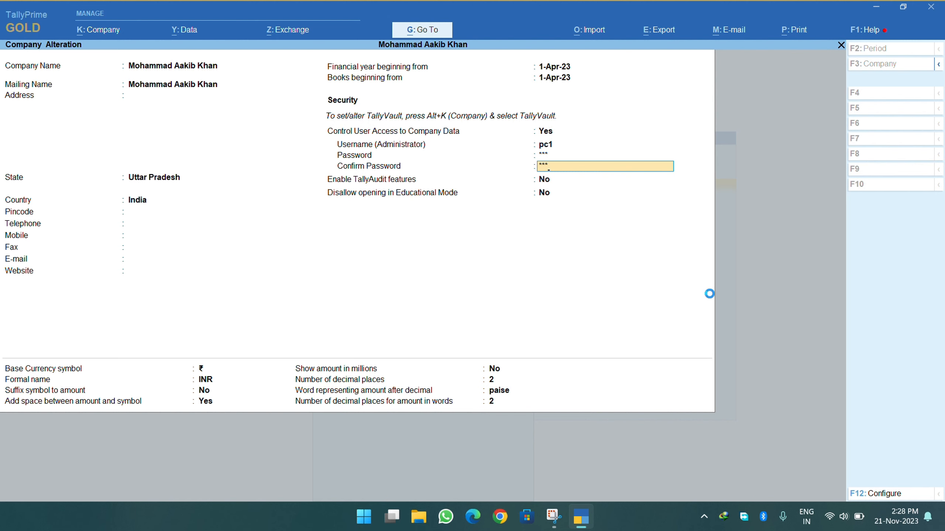
pyautogui.press('Return')
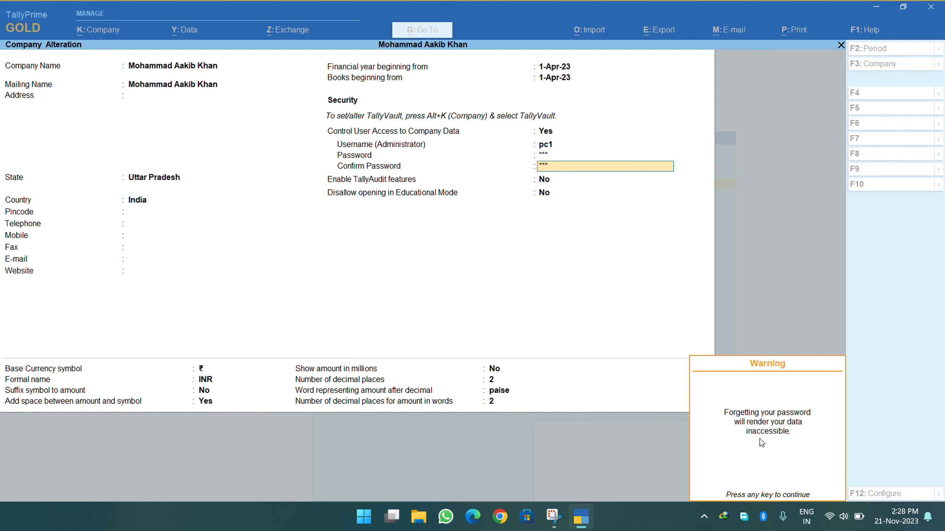
pyautogui.press('Return')
pyautogui.press('Return')
pyautogui.press('Return')
pyautogui.press('Return')
pyautogui.press('Return')
pyautogui.press('Return')
pyautogui.press('Return')
pyautogui.press('Return')
pyautogui.press('Return')
pyautogui.press('Return')
pyautogui.press('Return')
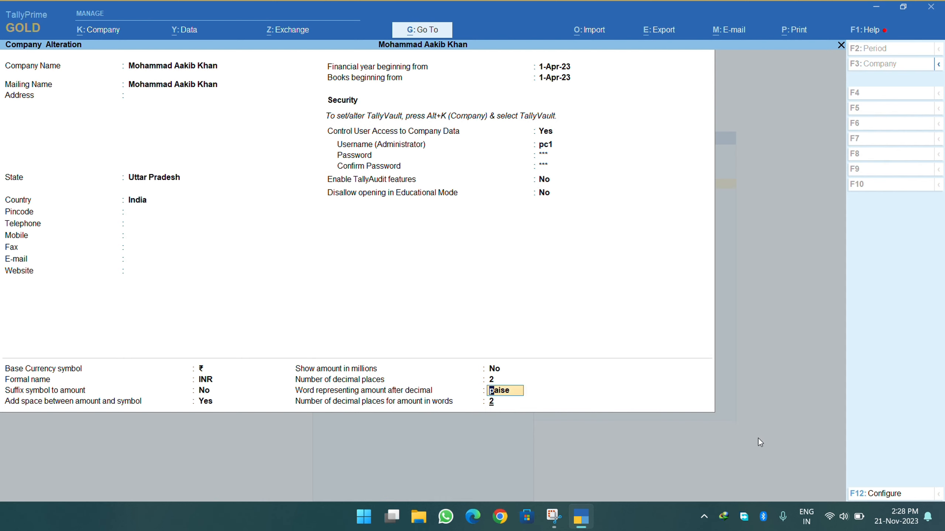
pyautogui.press('Down')
pyautogui.press('Down')
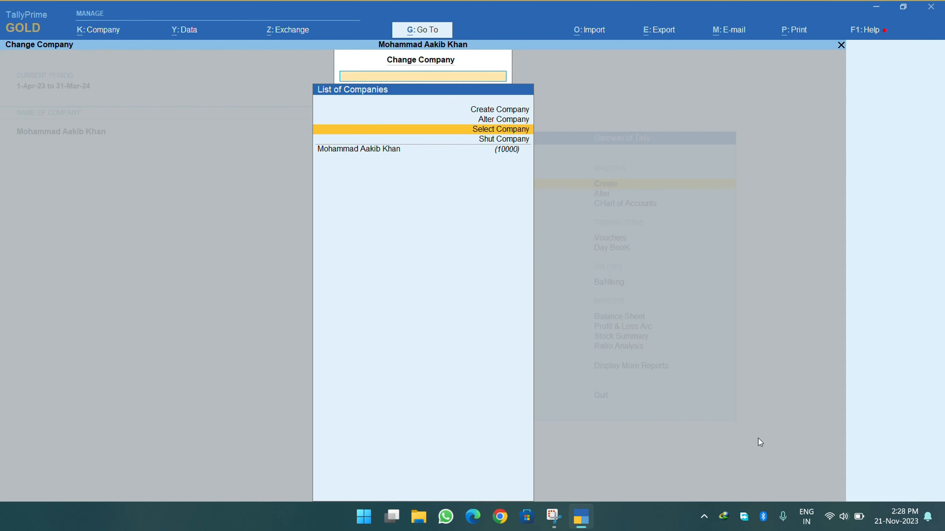
# Shut company 10000, reload it, and log in with the administrator username and password
pyautogui.press('Return')
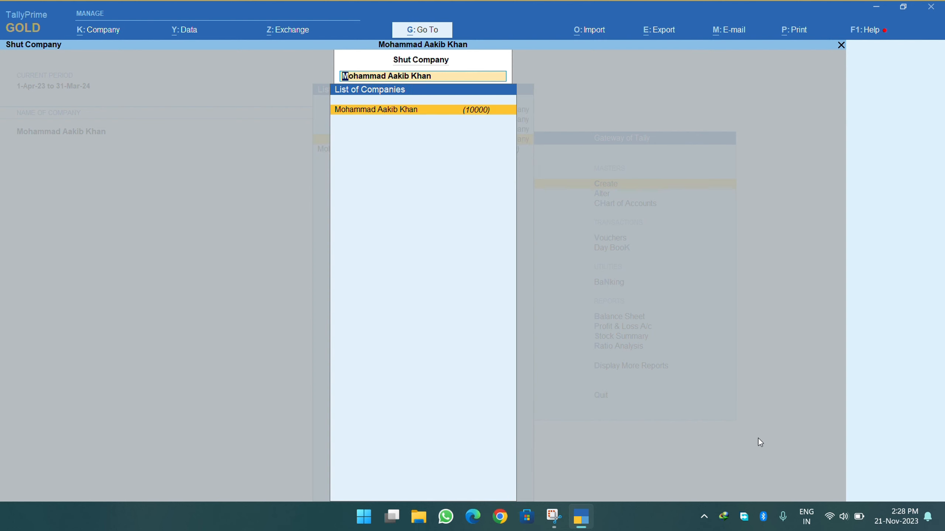
pyautogui.press('Return')
pyautogui.press('Return')
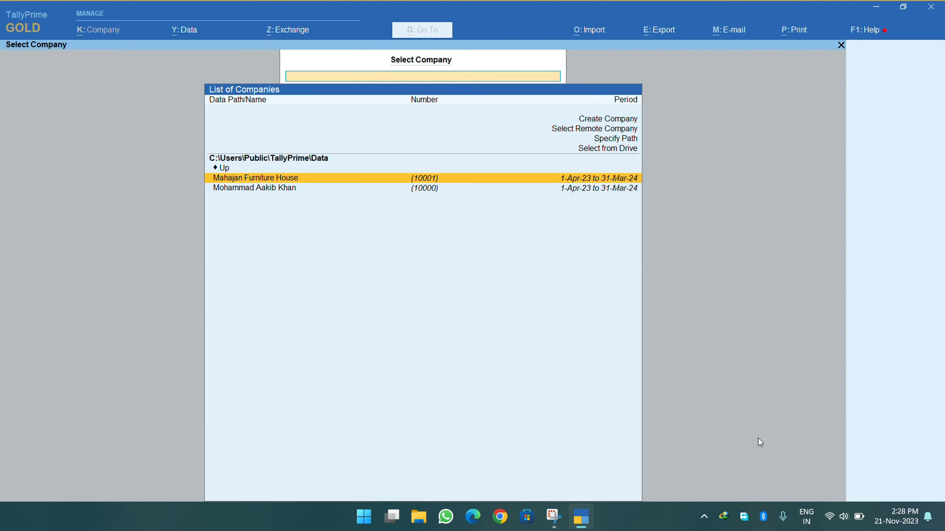
pyautogui.press('Down')
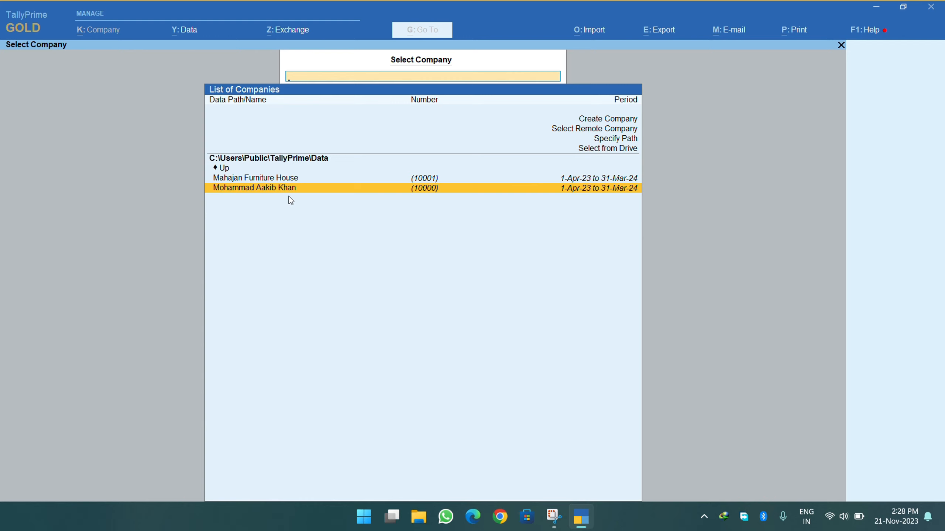
pyautogui.press('Return')
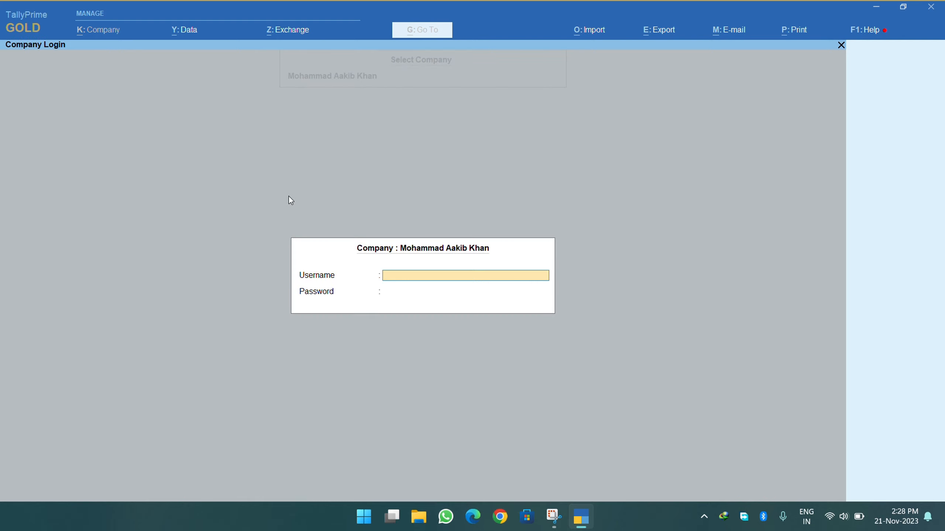
pyautogui.write('pc2')
pyautogui.press('Return')
pyautogui.press('Return')
# Set Control User Access to No for company 10000, enter the current password, and save
pyautogui.click(867, 71)
pyautogui.press('Up')
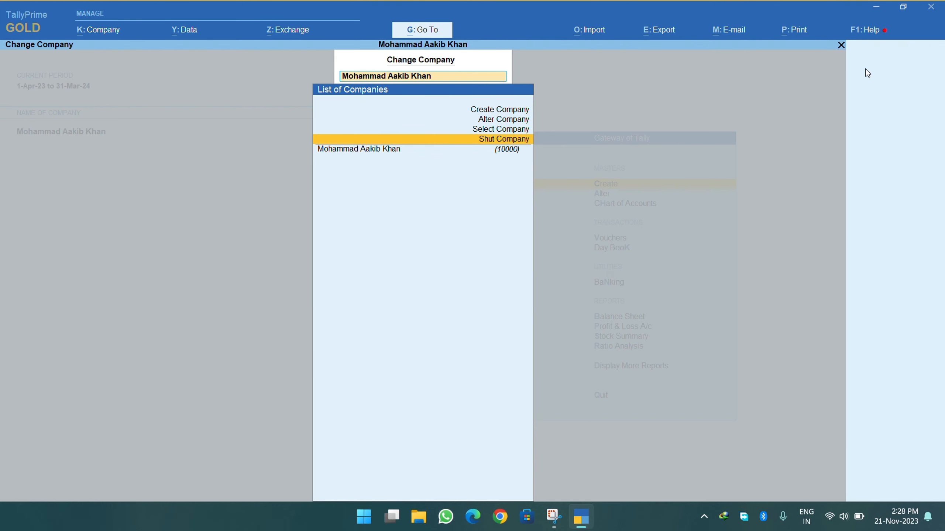
pyautogui.press('Up')
pyautogui.press('Up')
pyautogui.press('Return')
pyautogui.press('Return')
pyautogui.press('Return')
pyautogui.press('Return')
pyautogui.press('Return')
pyautogui.press('Return')
pyautogui.press('Return')
pyautogui.press('Return')
pyautogui.press('Return')
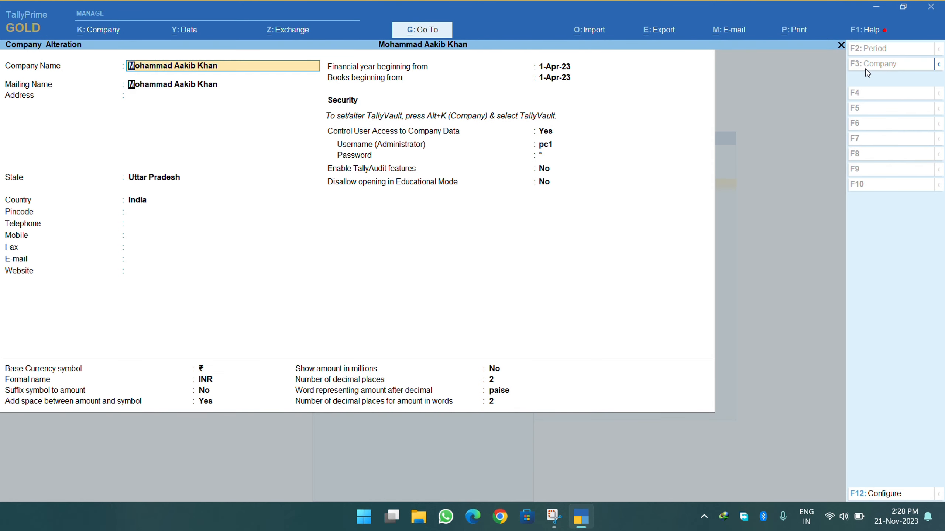
pyautogui.press('Return')
pyautogui.press('Return')
pyautogui.press('Return')
pyautogui.press('Return')
pyautogui.press('Return')
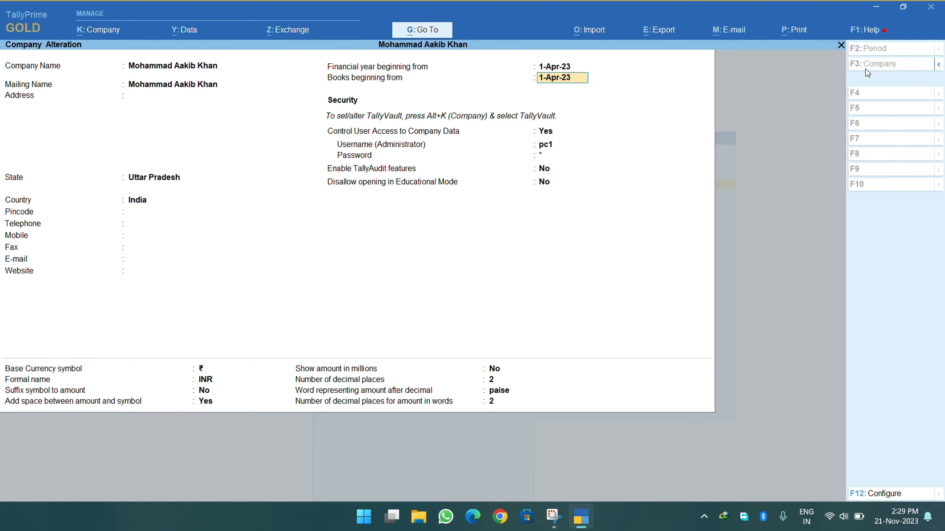
pyautogui.press('BackSpace')
pyautogui.write('n')
pyautogui.press('Return')
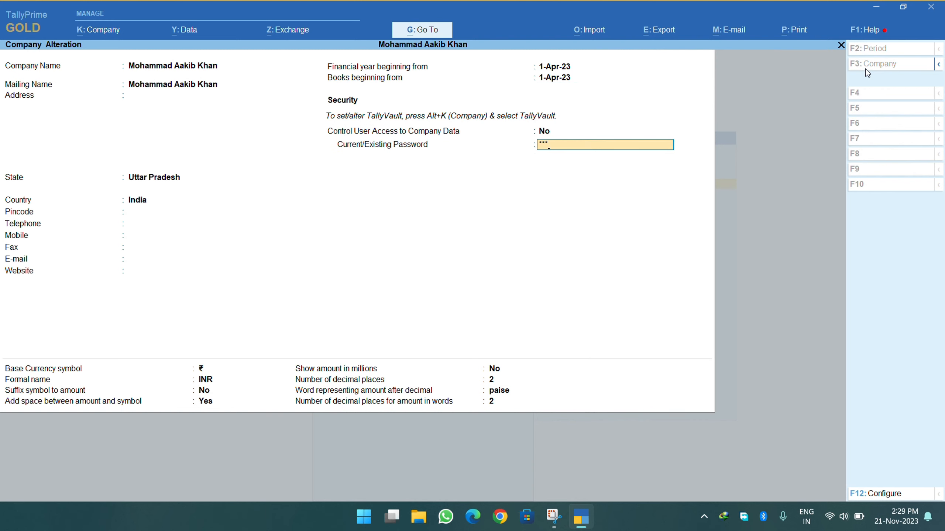
pyautogui.press('Return')
pyautogui.press('Return')
pyautogui.press('Return')
pyautogui.press('Return')
pyautogui.press('Return')
pyautogui.press('Return')
pyautogui.press('Return')
pyautogui.press('Return')
pyautogui.press('Return')
pyautogui.press('Return')
pyautogui.hotkey('ctrl', 'F3')
pyautogui.press('Return')
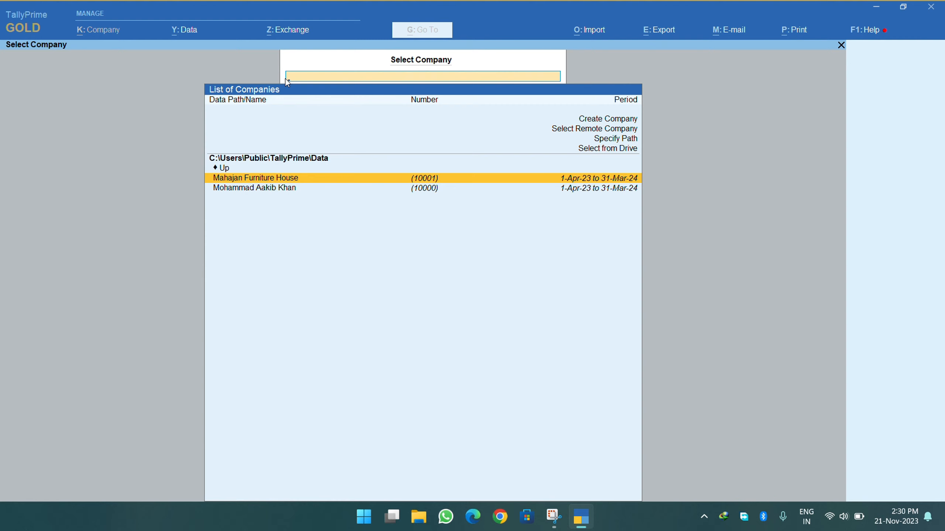
pyautogui.click(406, 21)
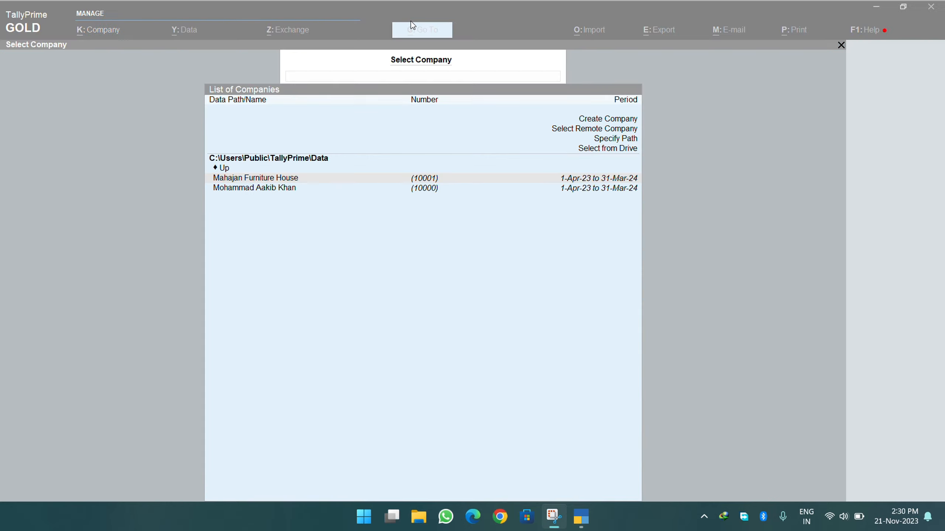